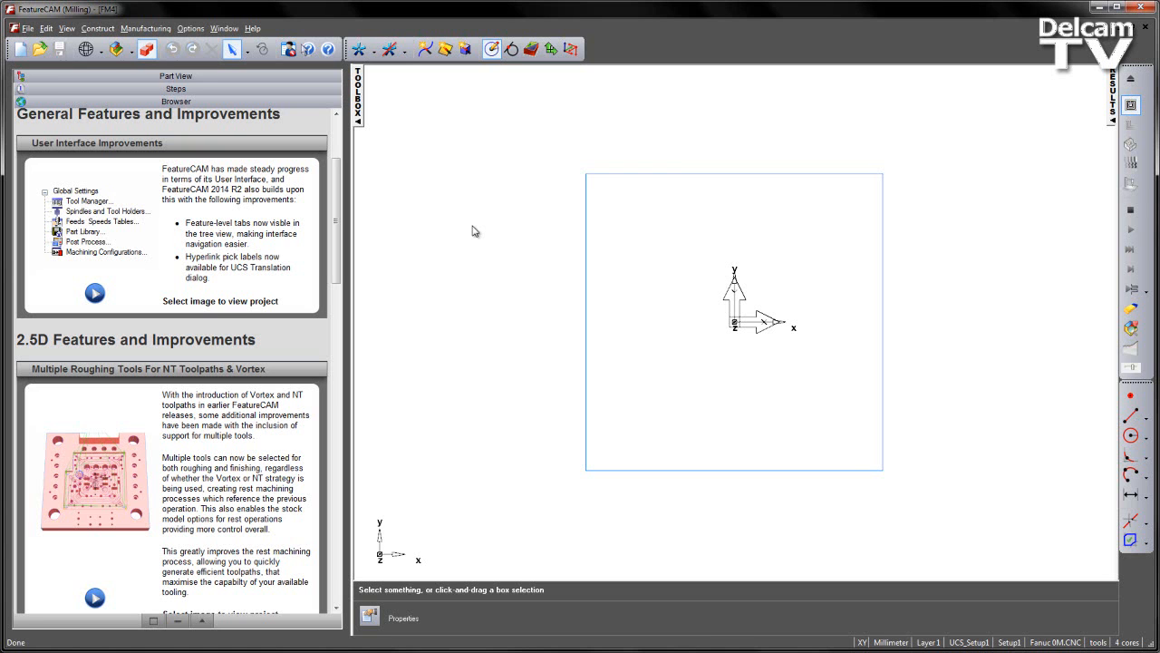
# - Turn on the hidden option to show feature-level tab shortcuts, with the part tree in view
pyautogui.click(197, 78)
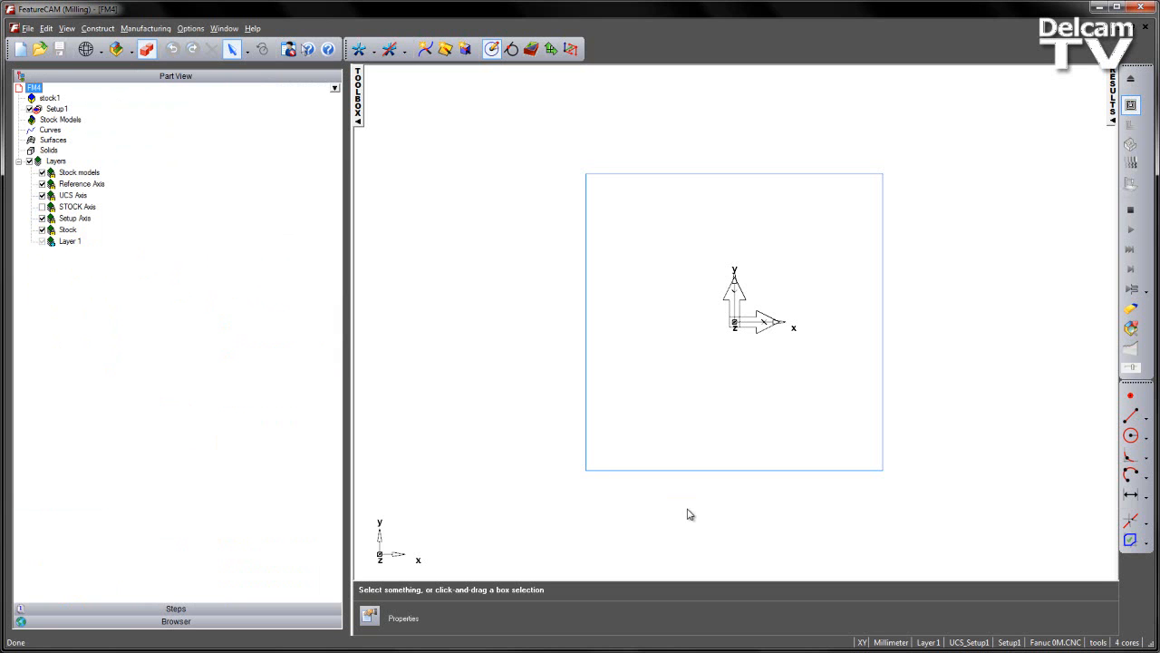
pyautogui.rightClick(816, 646)
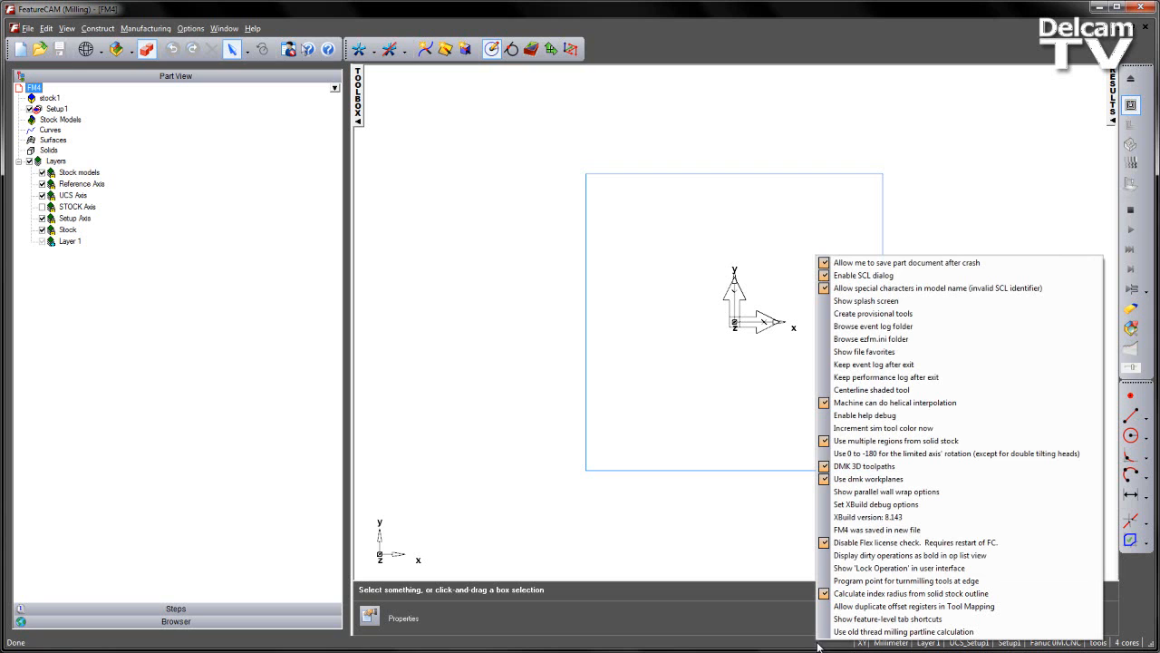
pyautogui.click(951, 620)
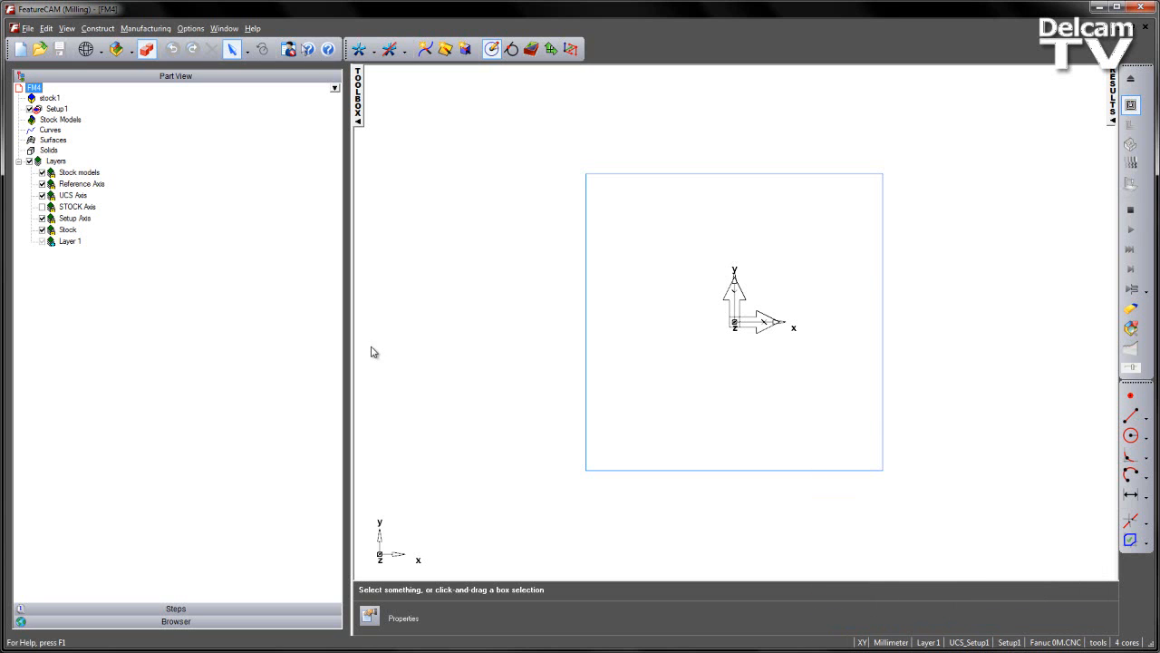
# - Load the User Interface Improvements sample project FCAM2014R2_GUI.fm from the built-in browser and display its part tree
pyautogui.click(262, 622)
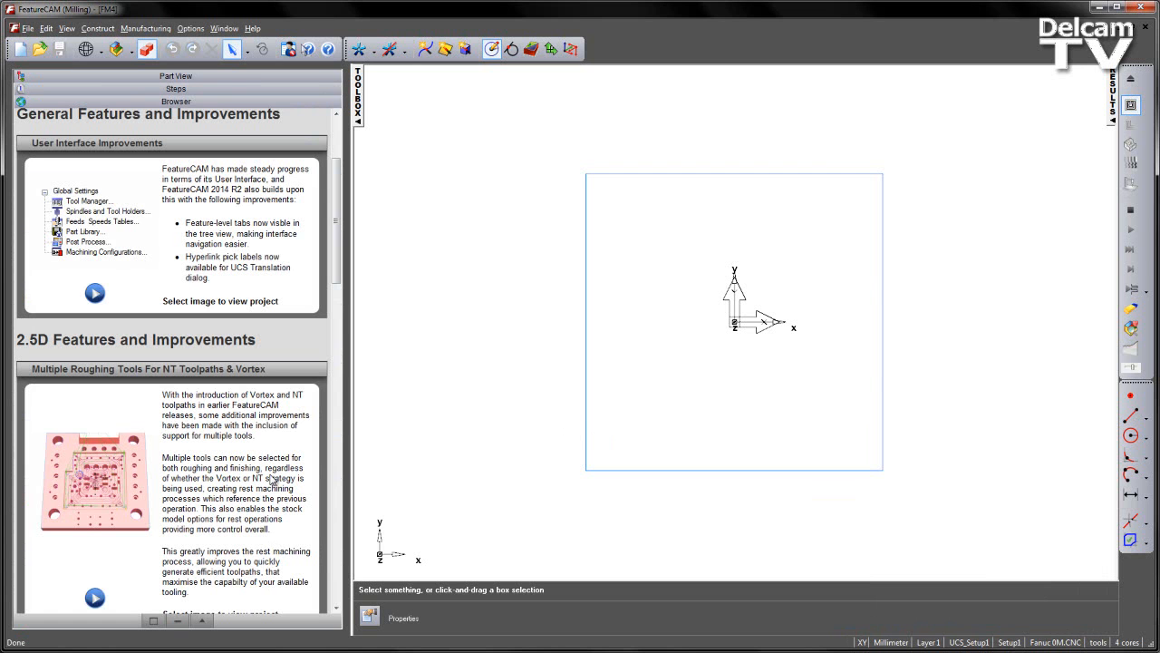
pyautogui.click(87, 220)
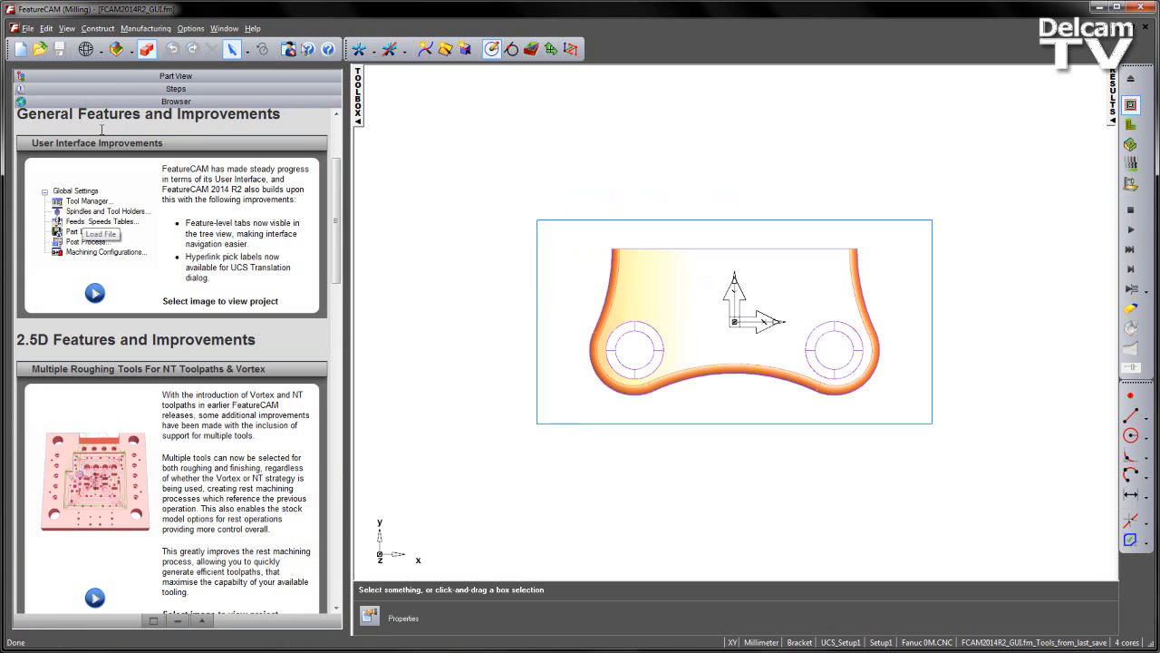
pyautogui.click(110, 76)
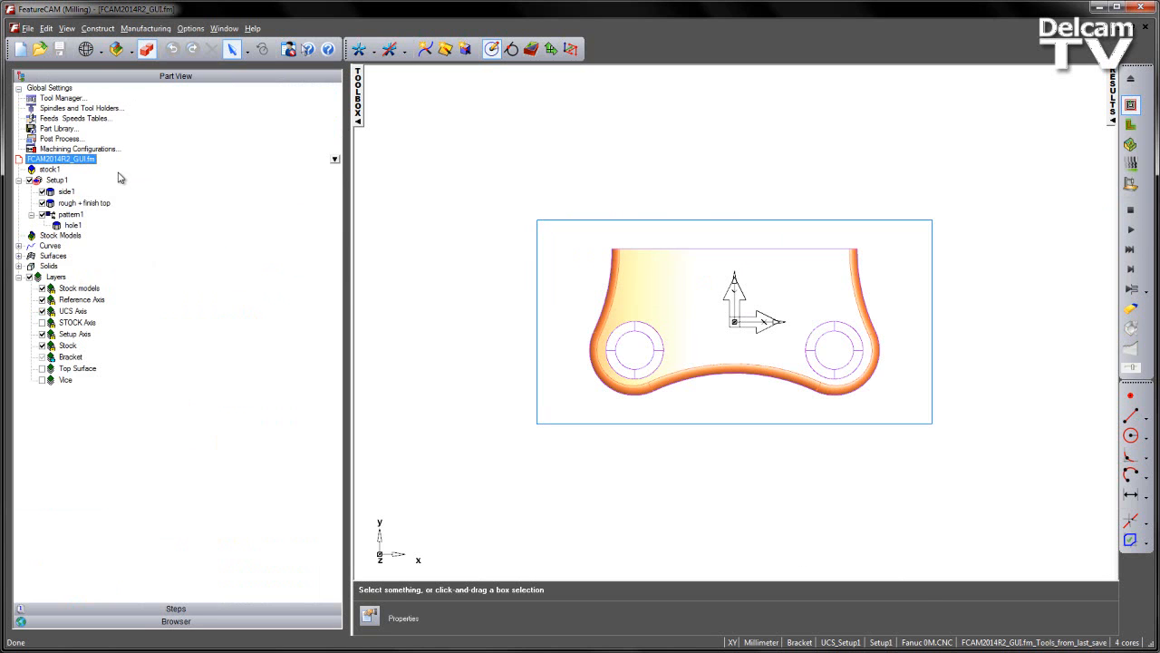
# - Look through the Tool Manager reached from the global settings and close it without changes
pyautogui.doubleClick(59, 100)
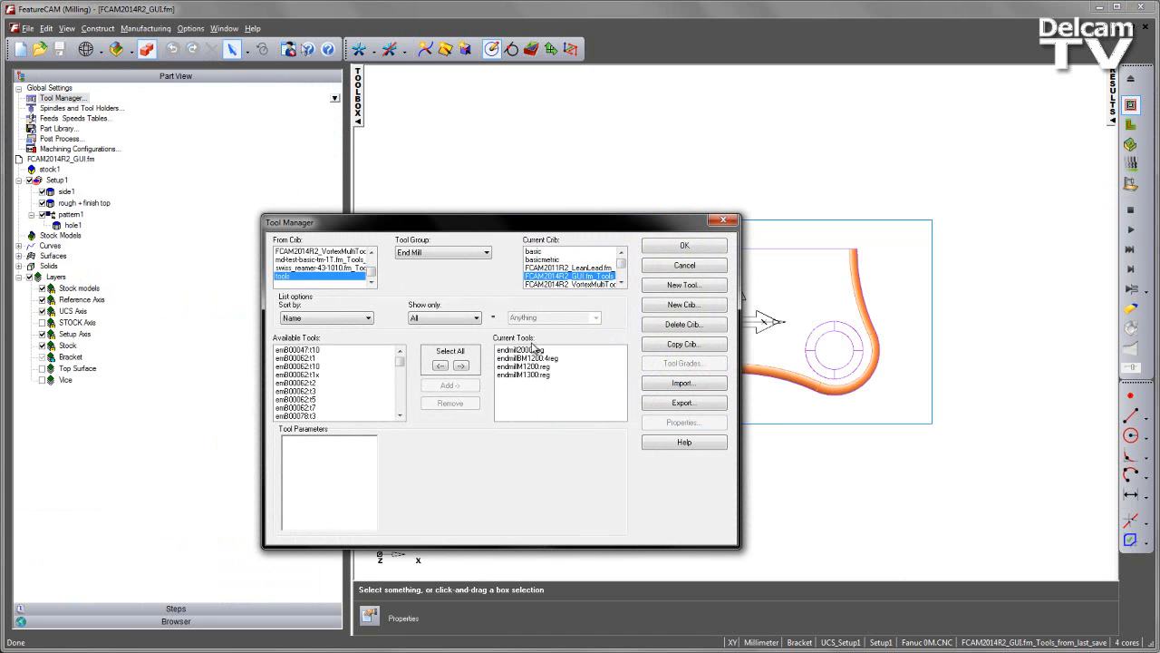
pyautogui.click(672, 266)
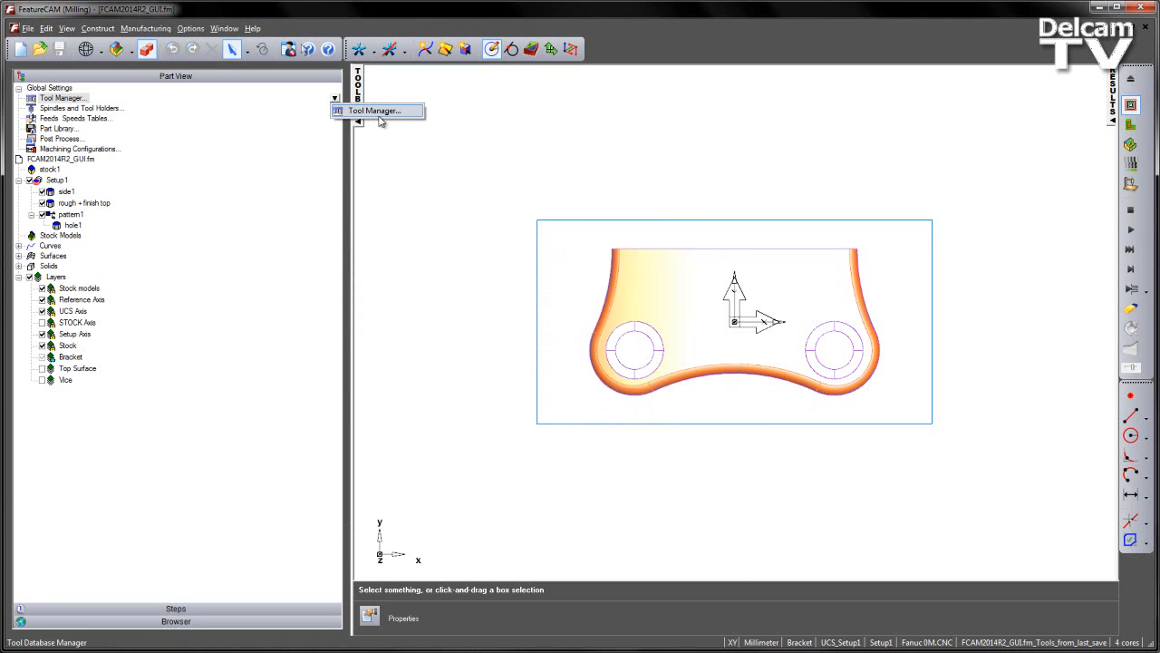
pyautogui.click(376, 112)
pyautogui.click(722, 225)
# - Review the global Post Process options for milling and dismiss them without changes
pyautogui.click(64, 110)
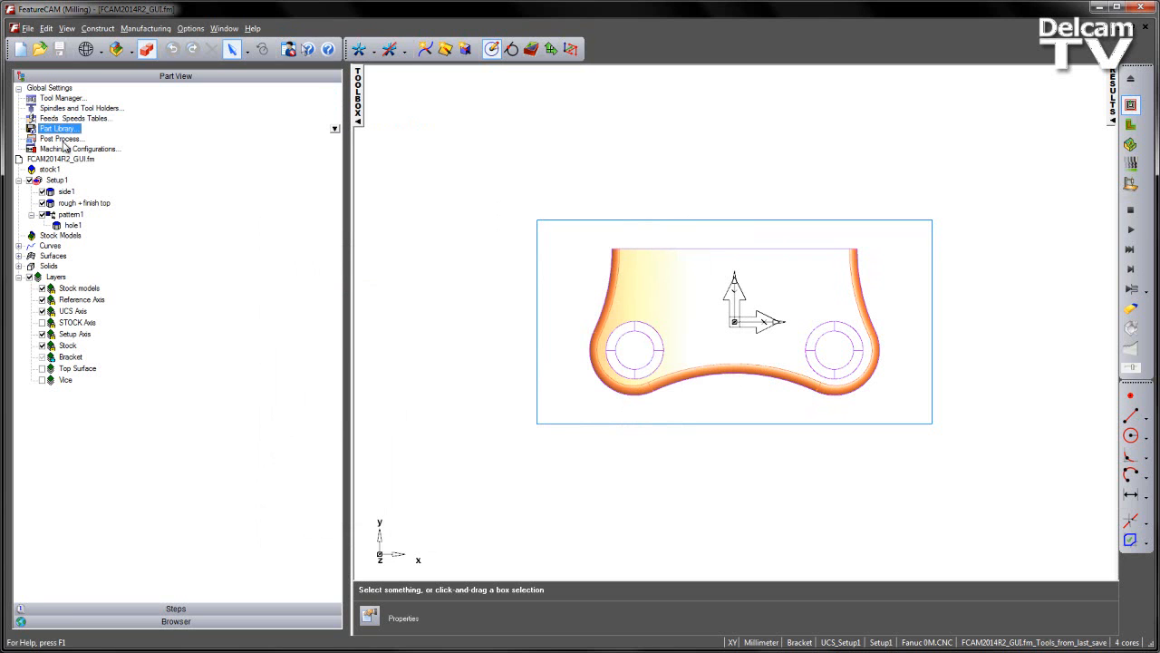
pyautogui.click(76, 150)
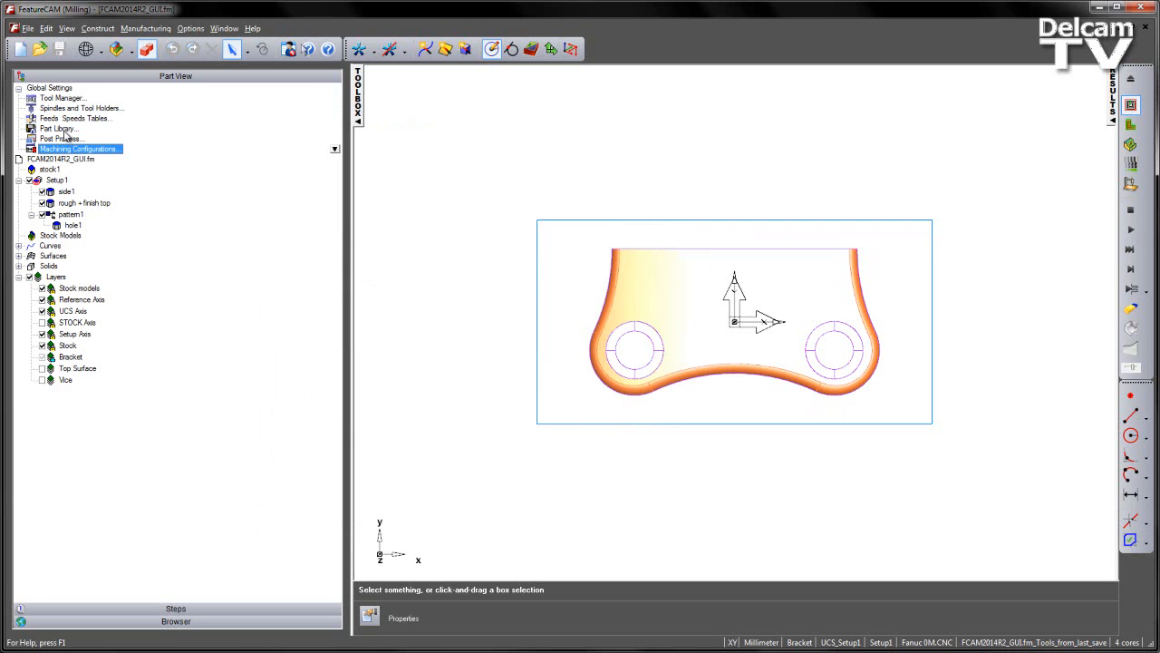
pyautogui.doubleClick(60, 139)
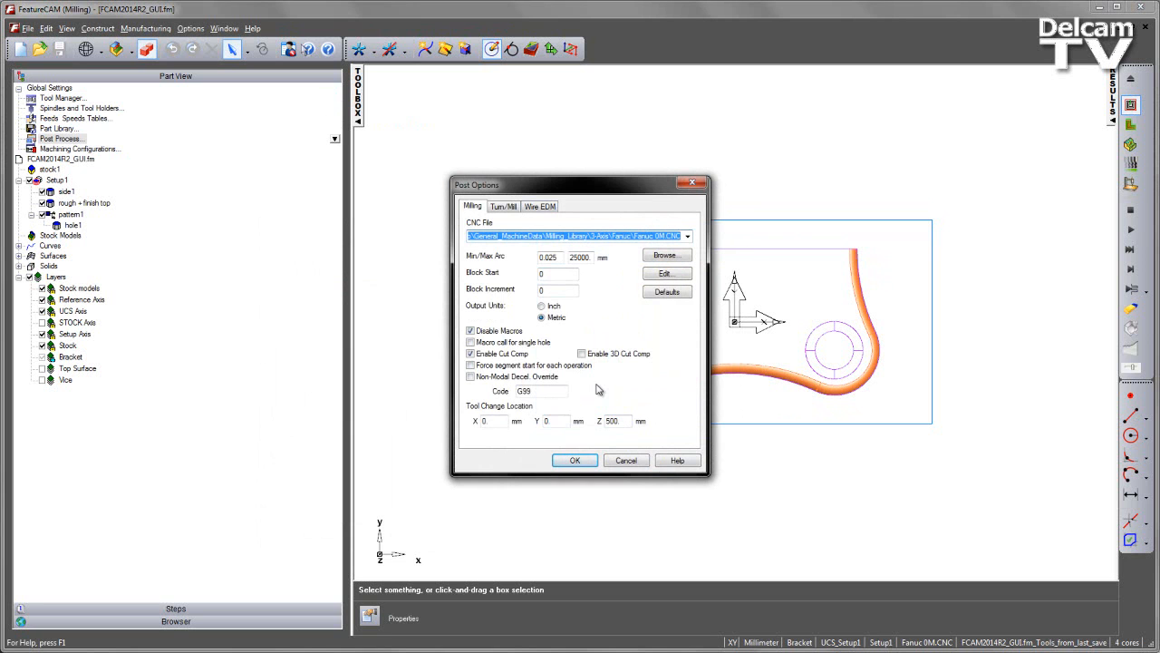
pyautogui.click(625, 460)
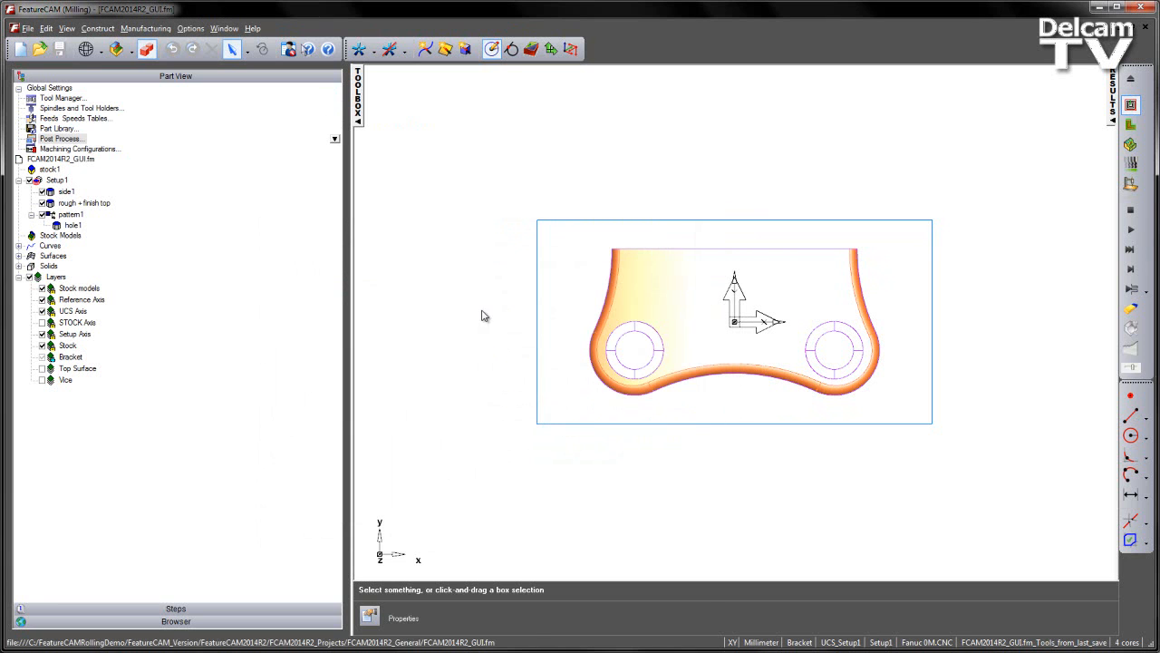
# - Collapse the Global Settings group in the part tree
pyautogui.click(18, 91)
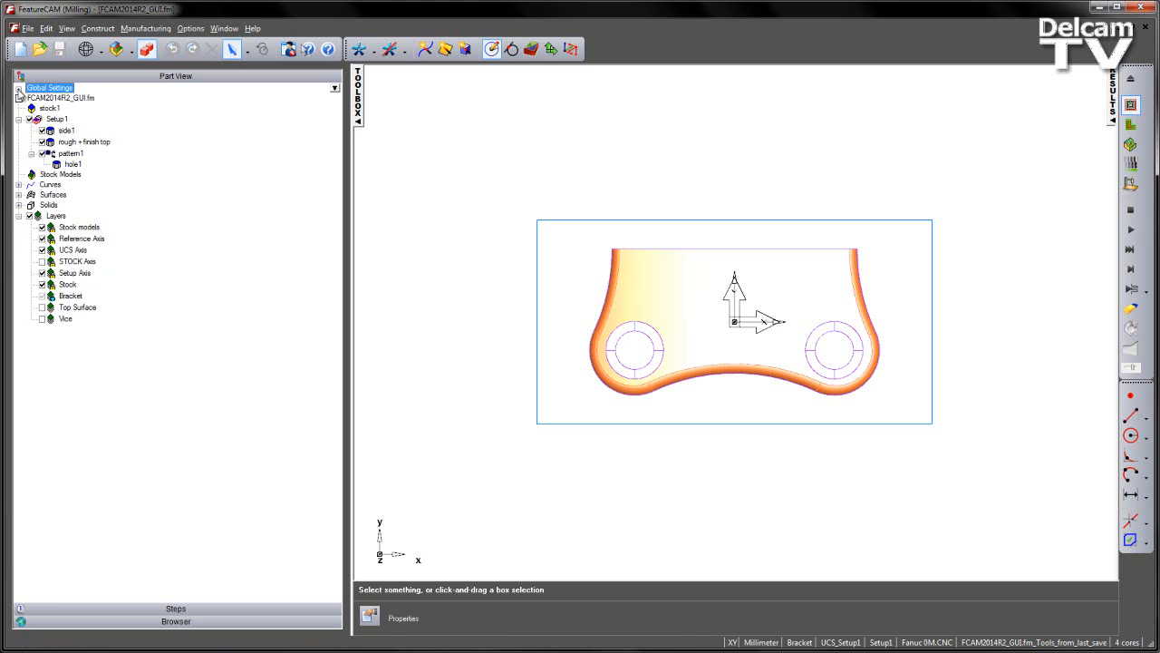
pyautogui.click(18, 91)
pyautogui.click(18, 88)
# - Examine the side1 feature's finish operation tools, milling attributes and strategy settings through its tree, then close its properties
pyautogui.doubleClick(67, 130)
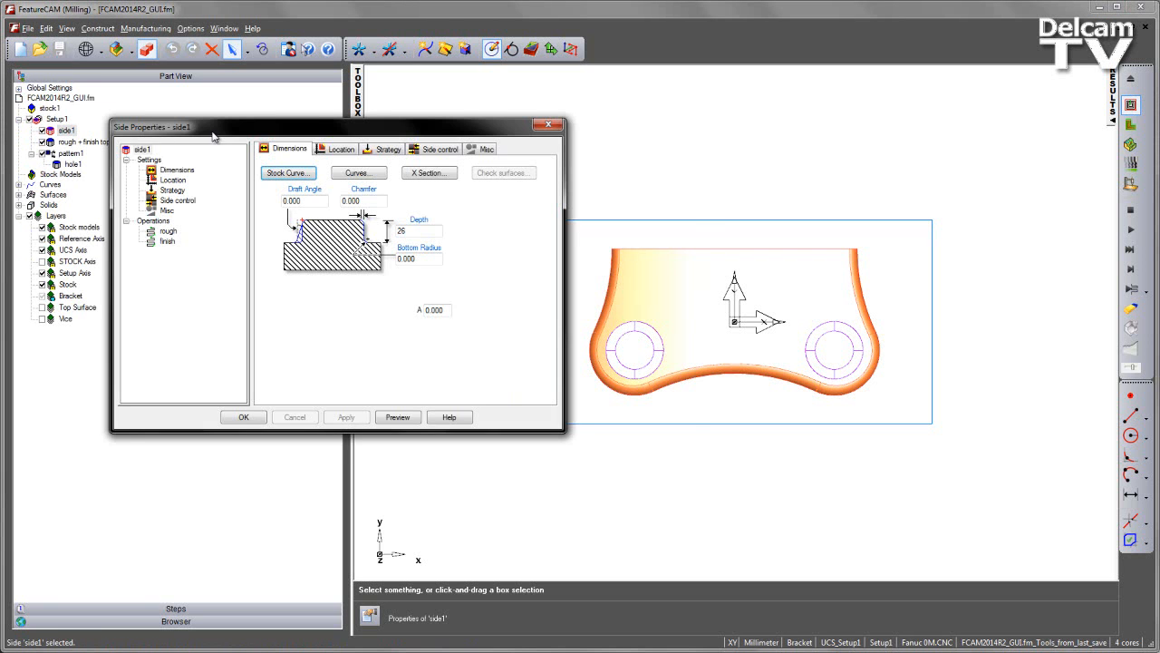
pyautogui.moveTo(205, 134); pyautogui.dragTo(323, 134)
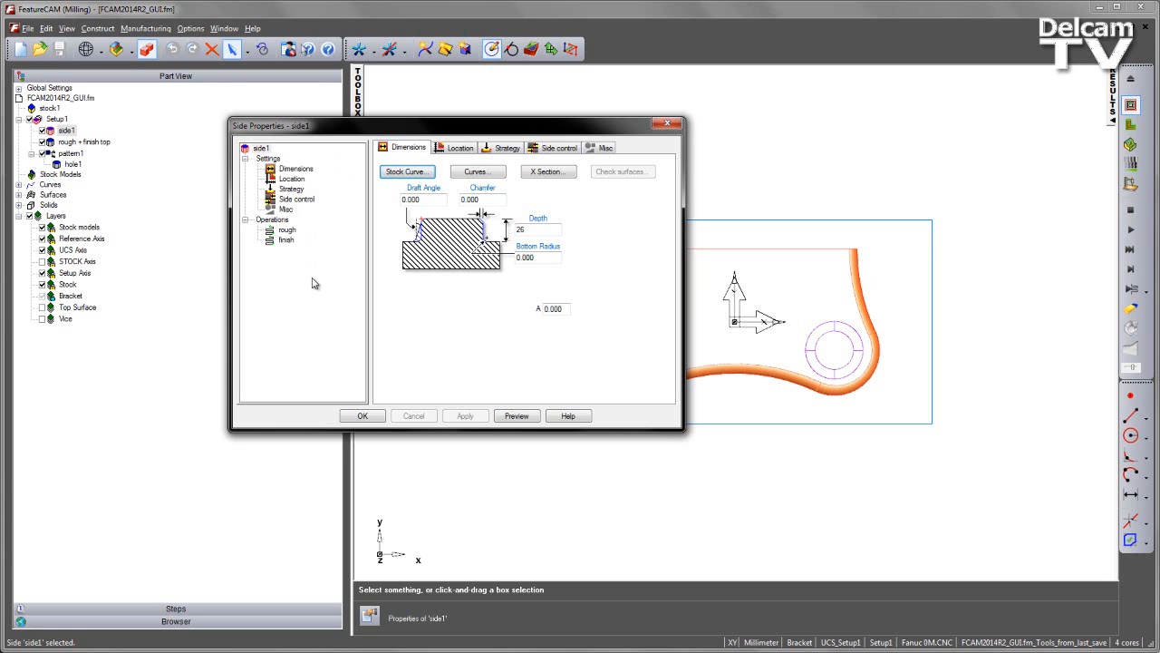
pyautogui.click(288, 240)
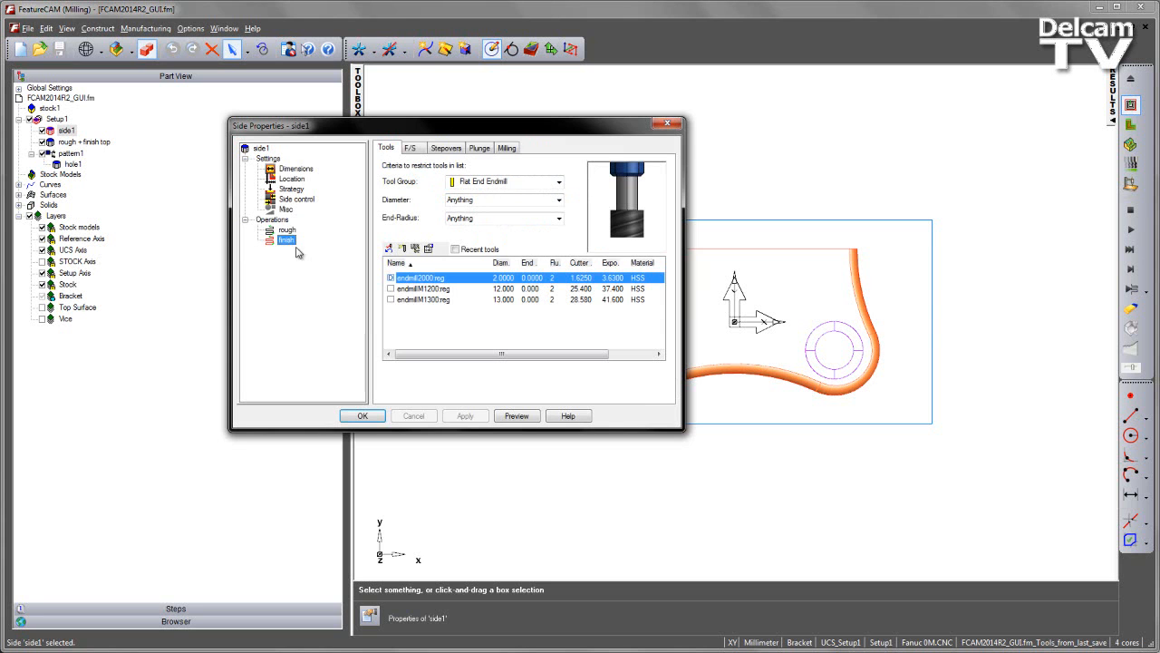
pyautogui.click(508, 150)
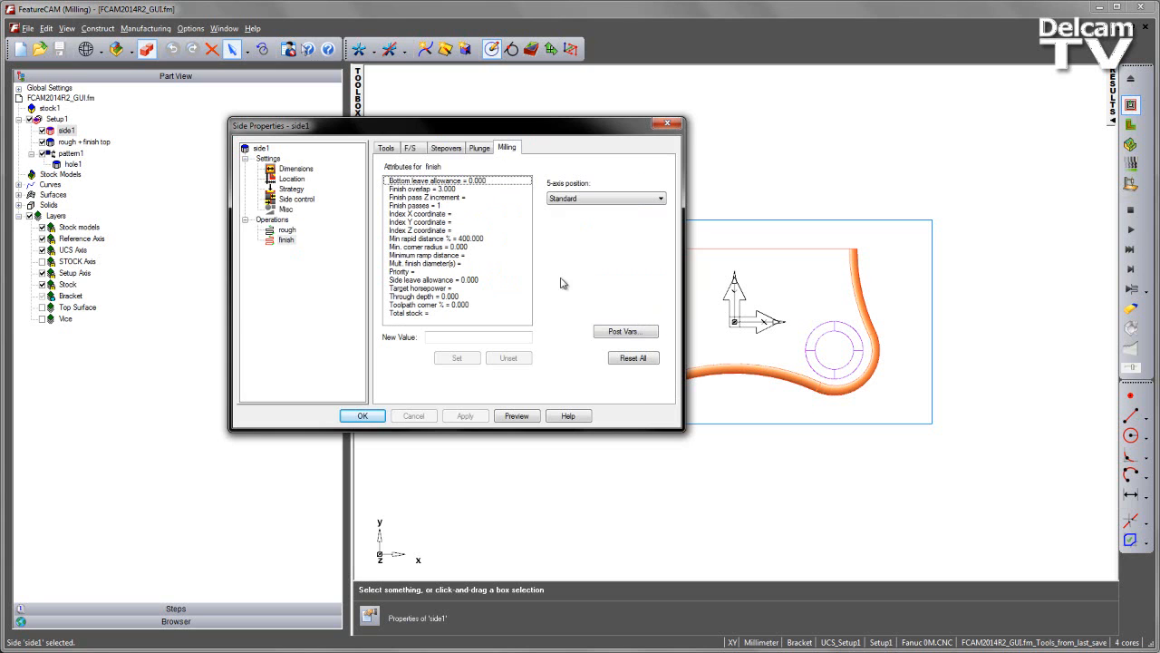
pyautogui.click(292, 188)
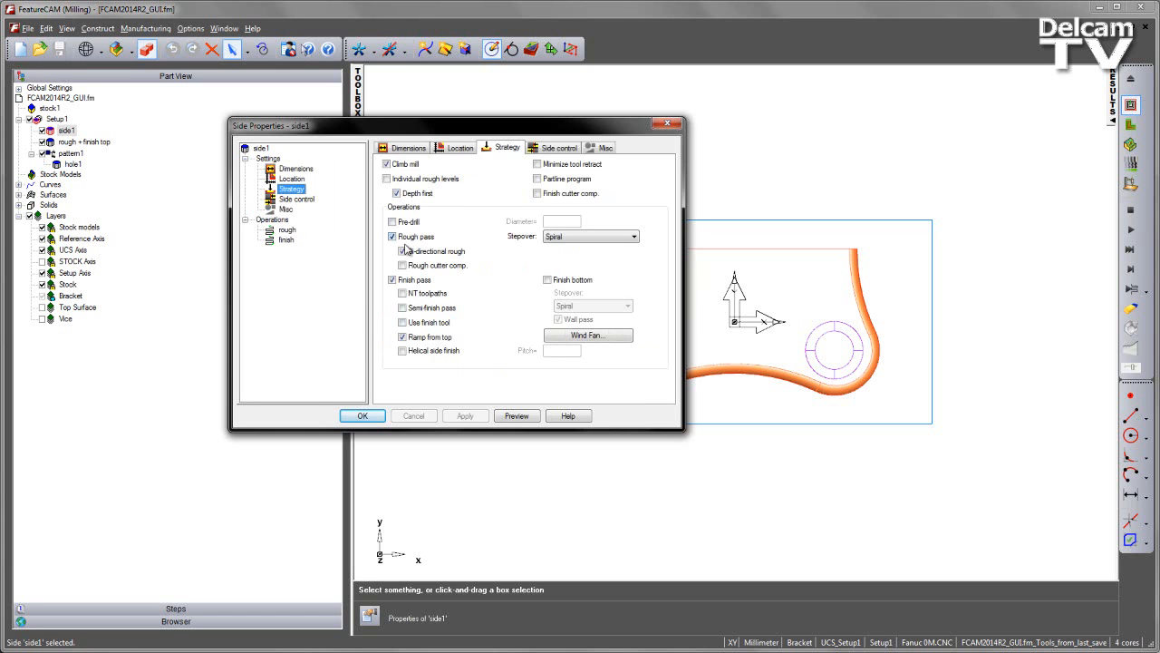
pyautogui.click(402, 308)
pyautogui.click(667, 123)
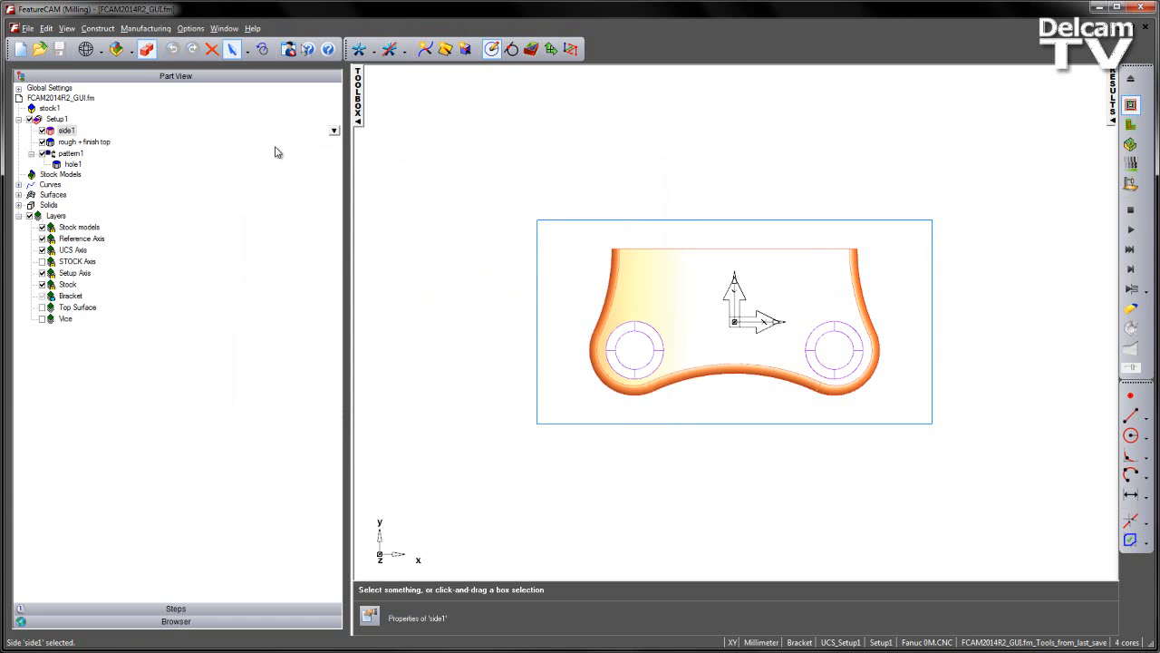
# - Check the settings and operations tree of the rough + finish top surface milling feature, then close it and deselect the feature
pyautogui.click(74, 143)
pyautogui.doubleClick(78, 145)
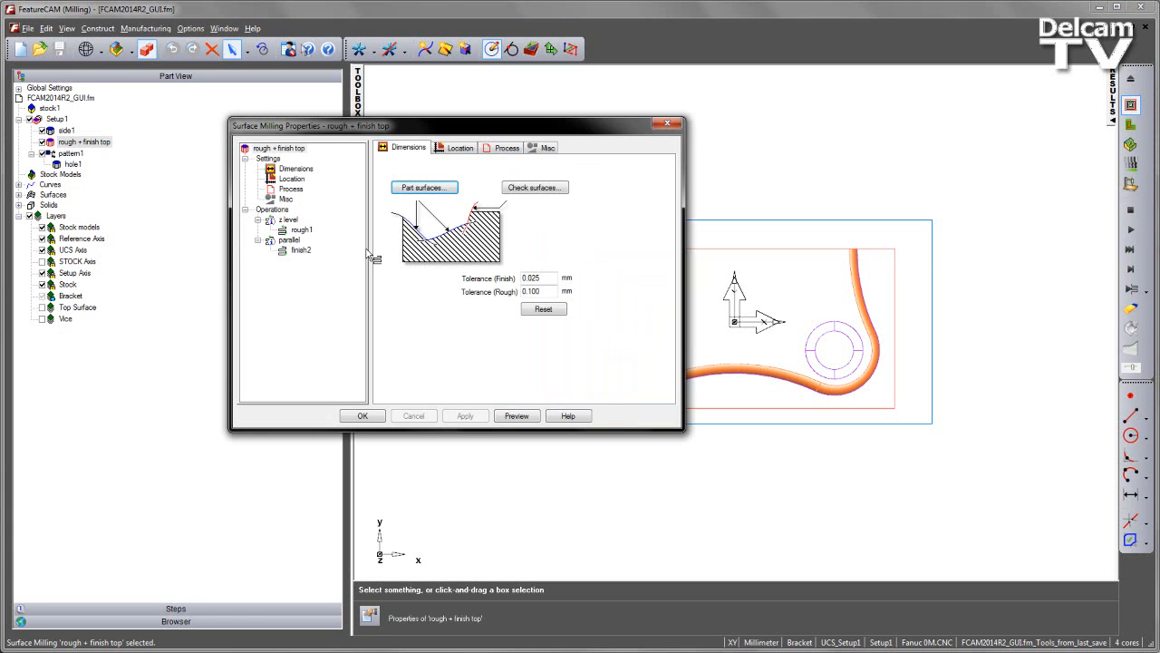
pyautogui.click(675, 125)
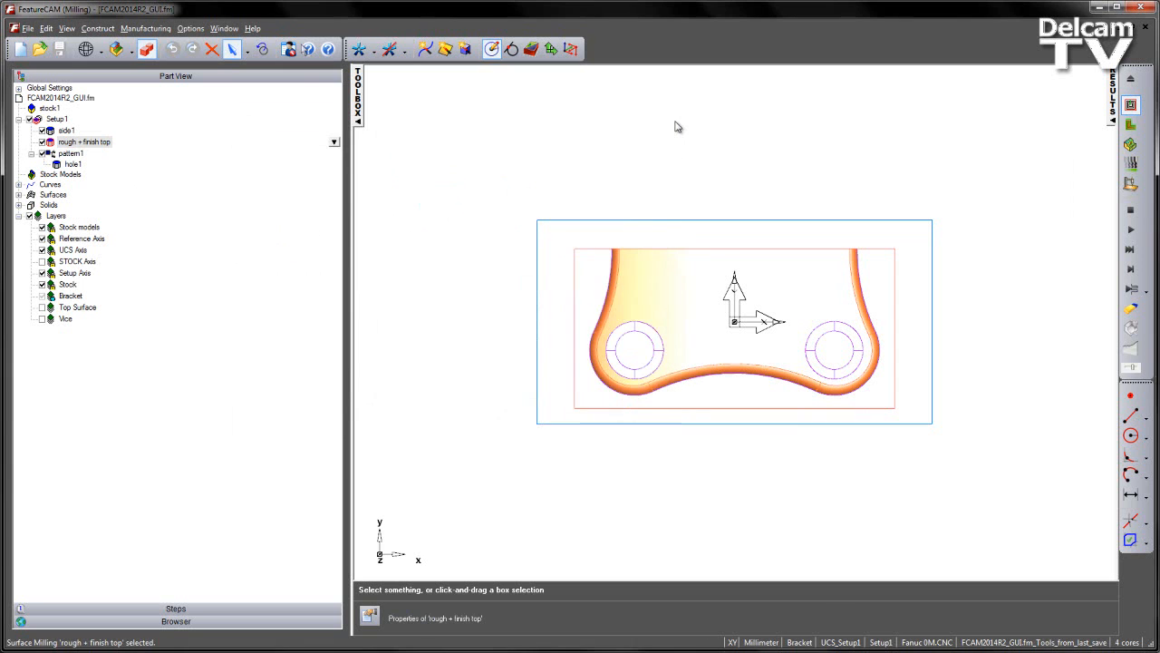
pyautogui.click(675, 126)
# - Make the Vice layer visible and shade the vice model around the bracket
pyautogui.moveTo(663, 406); pyautogui.dragTo(609, 231, button='middle')
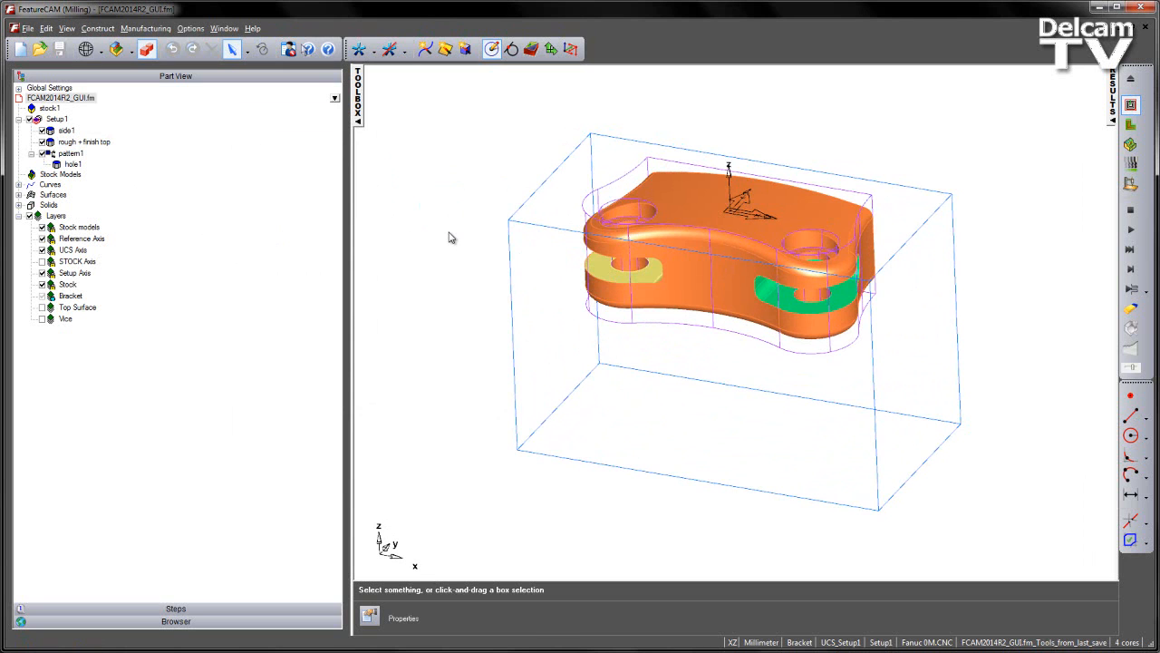
pyautogui.click(42, 319)
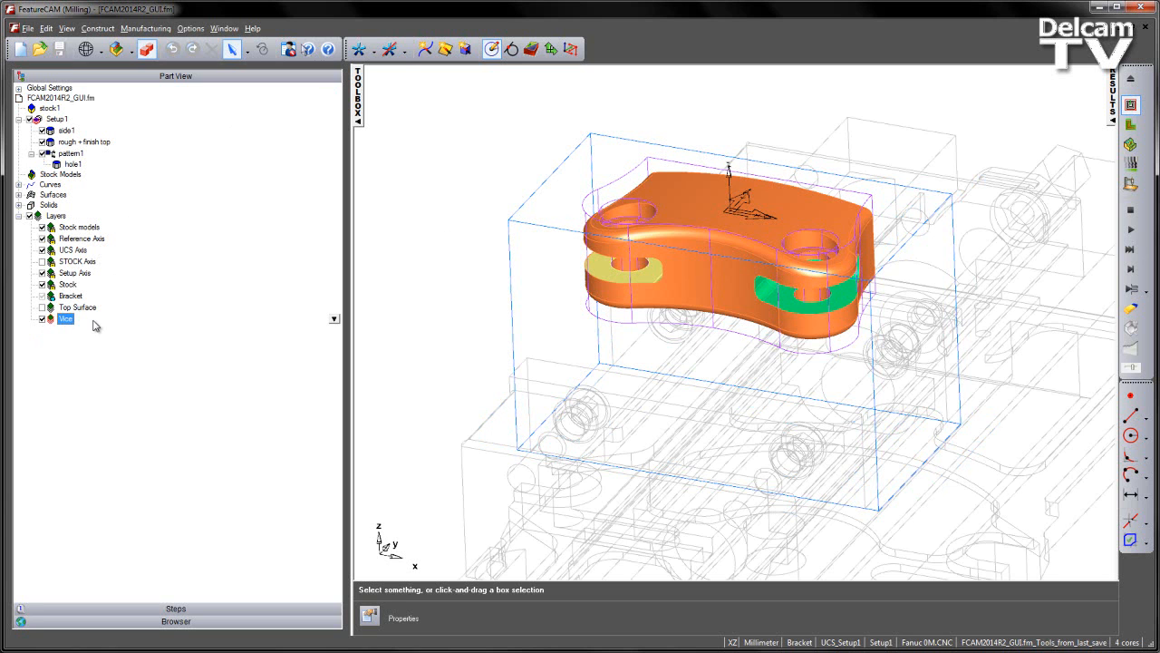
pyautogui.click(145, 50)
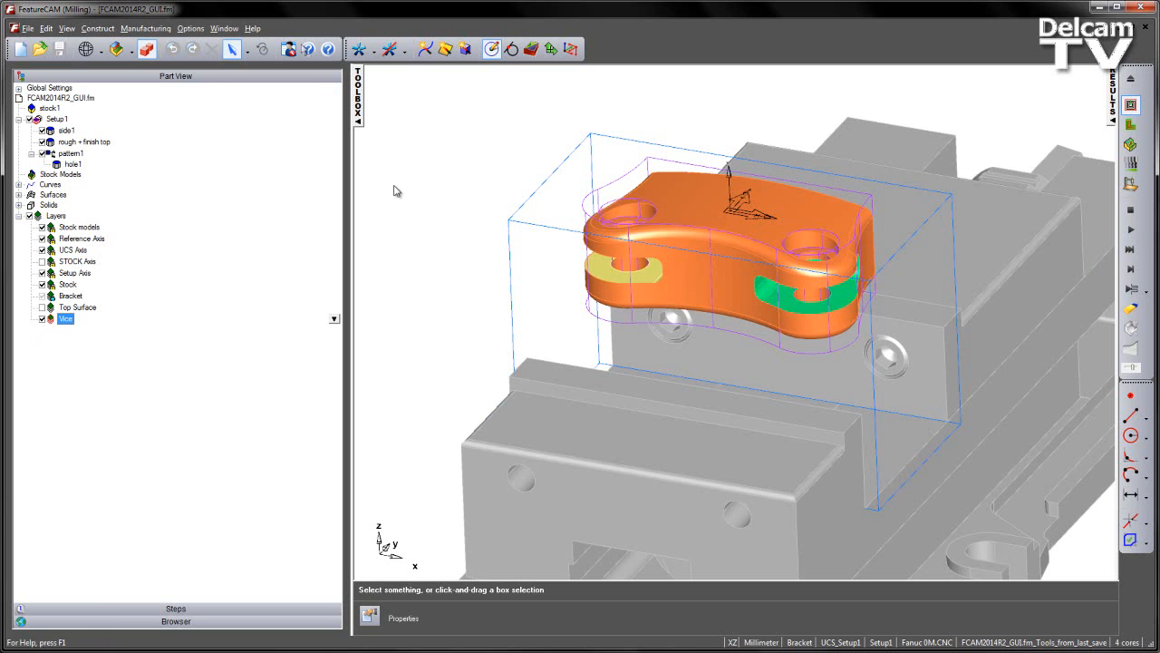
pyautogui.moveTo(453, 385); pyautogui.dragTo(994, 233, button='middle')
pyautogui.moveTo(700, 295); pyautogui.dragTo(731, 325, button='middle')
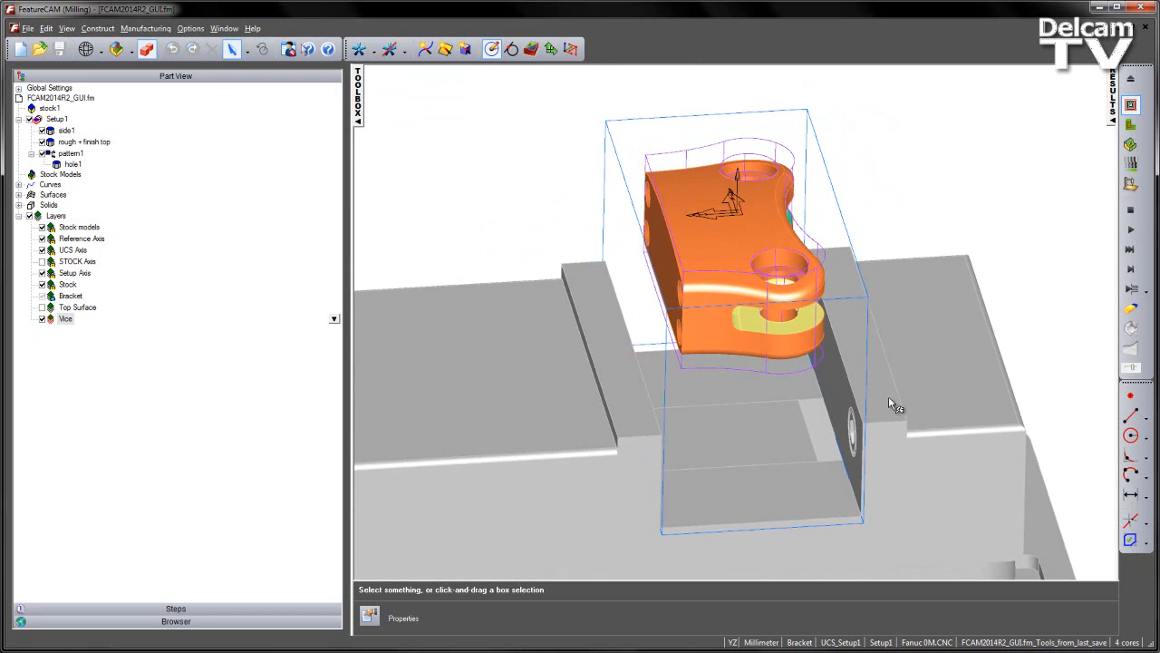
pyautogui.moveTo(862, 348); pyautogui.dragTo(539, 336, button='middle')
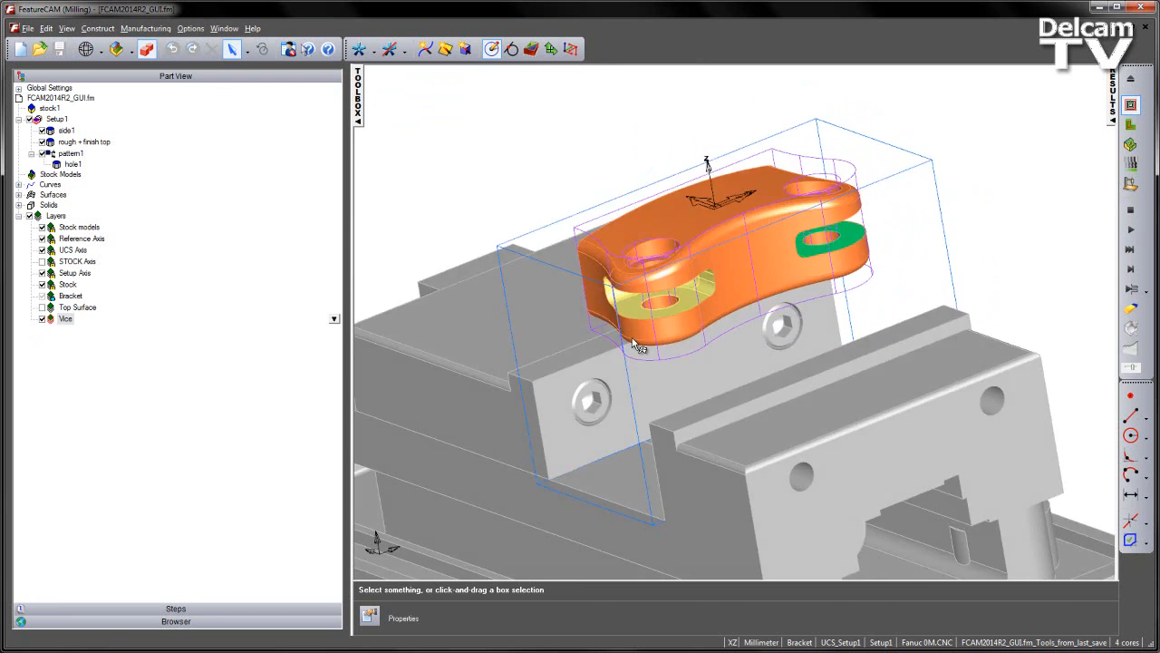
pyautogui.moveTo(708, 445); pyautogui.dragTo(543, 392, button='middle')
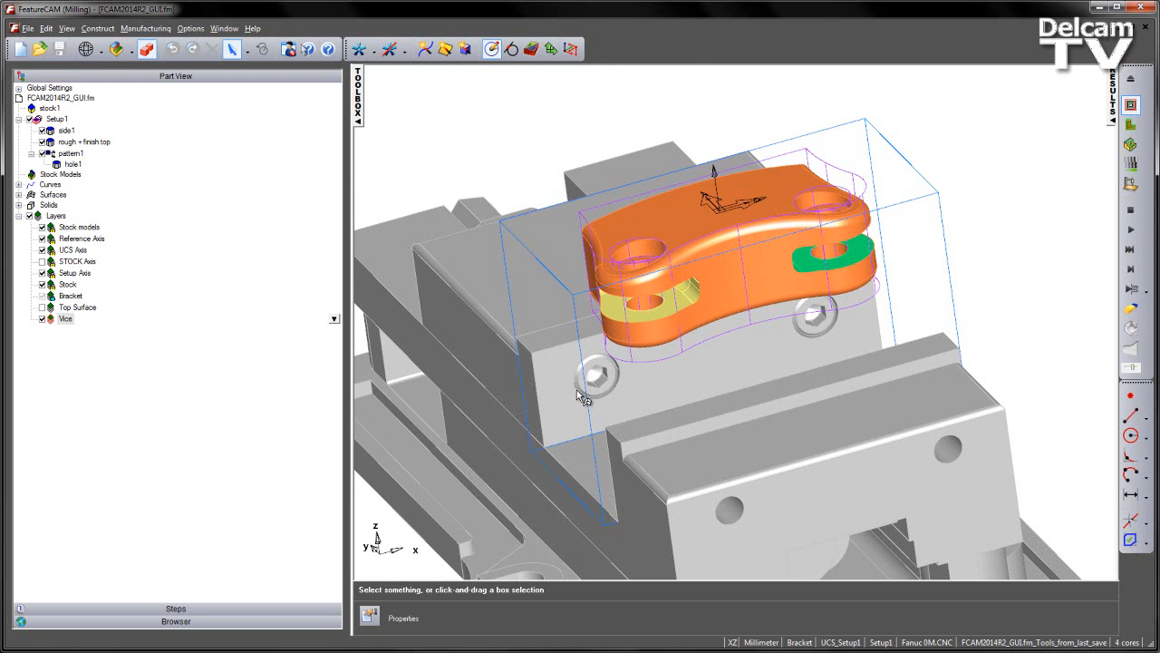
# - Create a new UCS named Yellow Pocket with the option to create it and go to the alignment wizard
pyautogui.moveTo(580, 394); pyautogui.dragTo(704, 332, button='middle')
pyautogui.scroll(3, 643, 241)
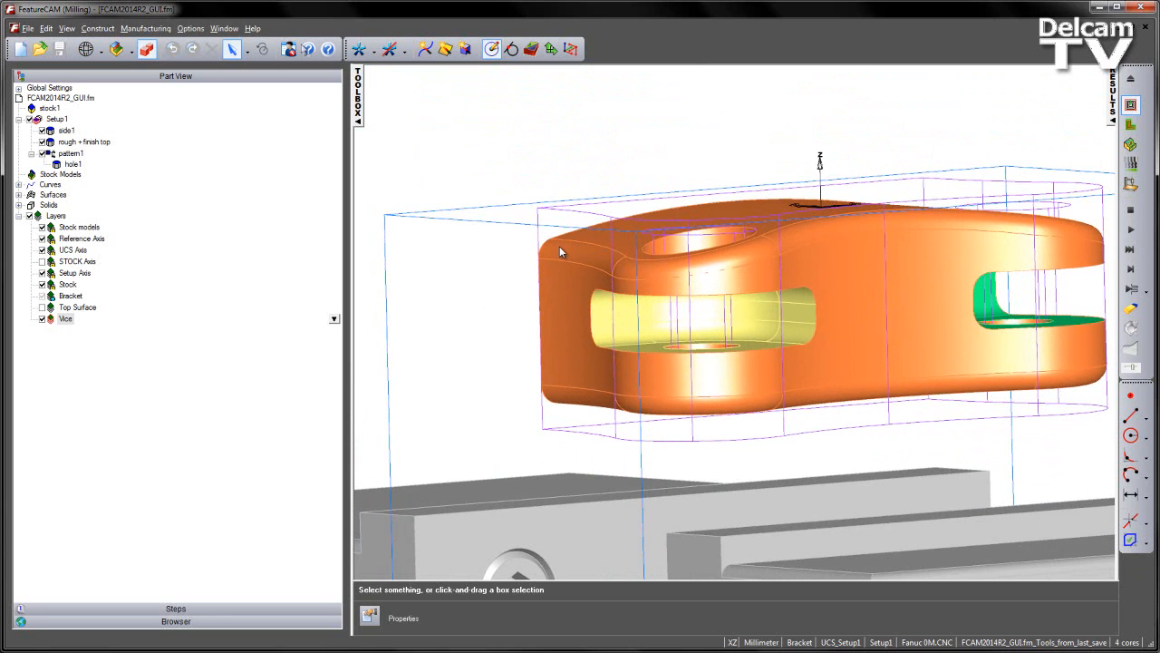
pyautogui.click(551, 49)
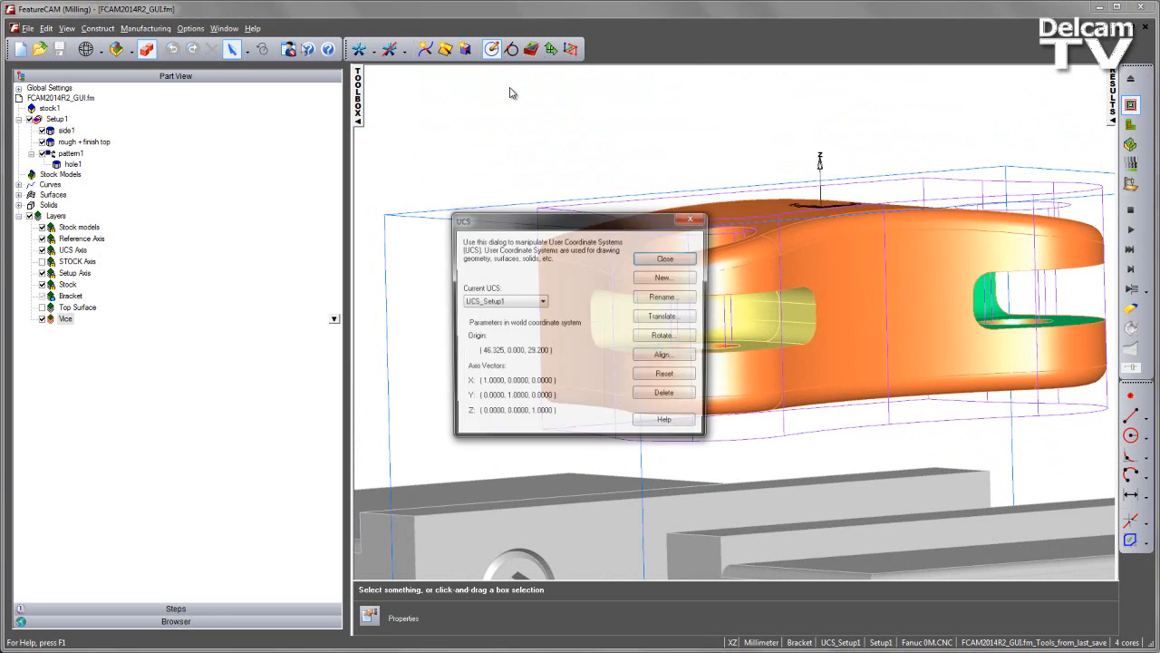
pyautogui.moveTo(577, 223); pyautogui.dragTo(331, 116)
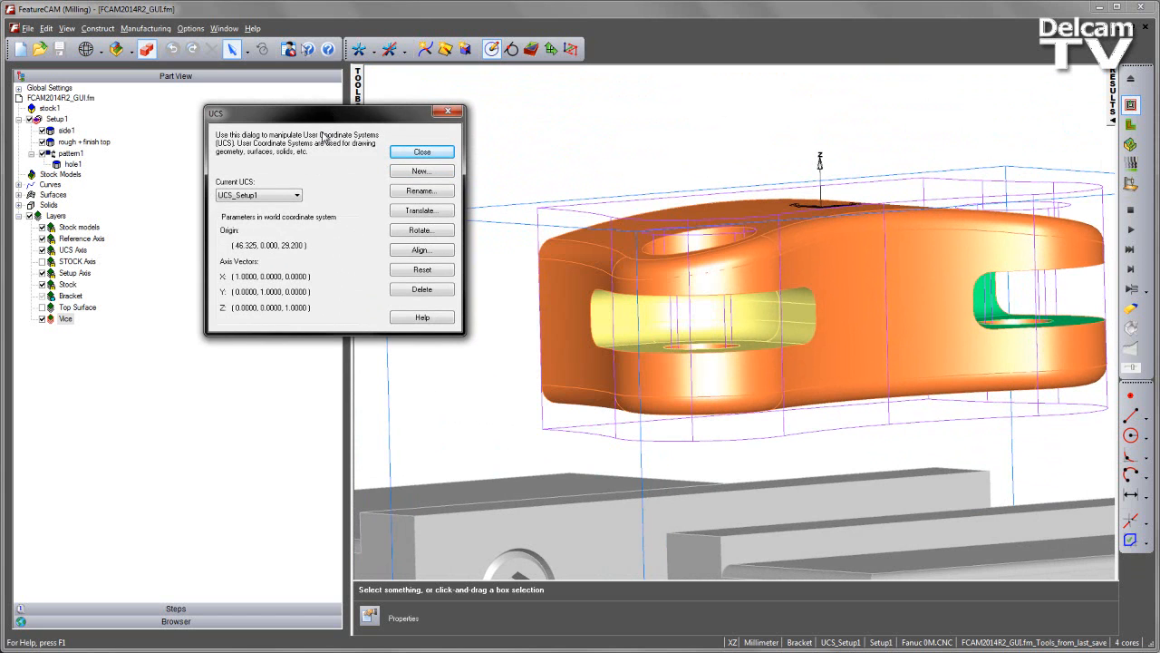
pyautogui.click(422, 170)
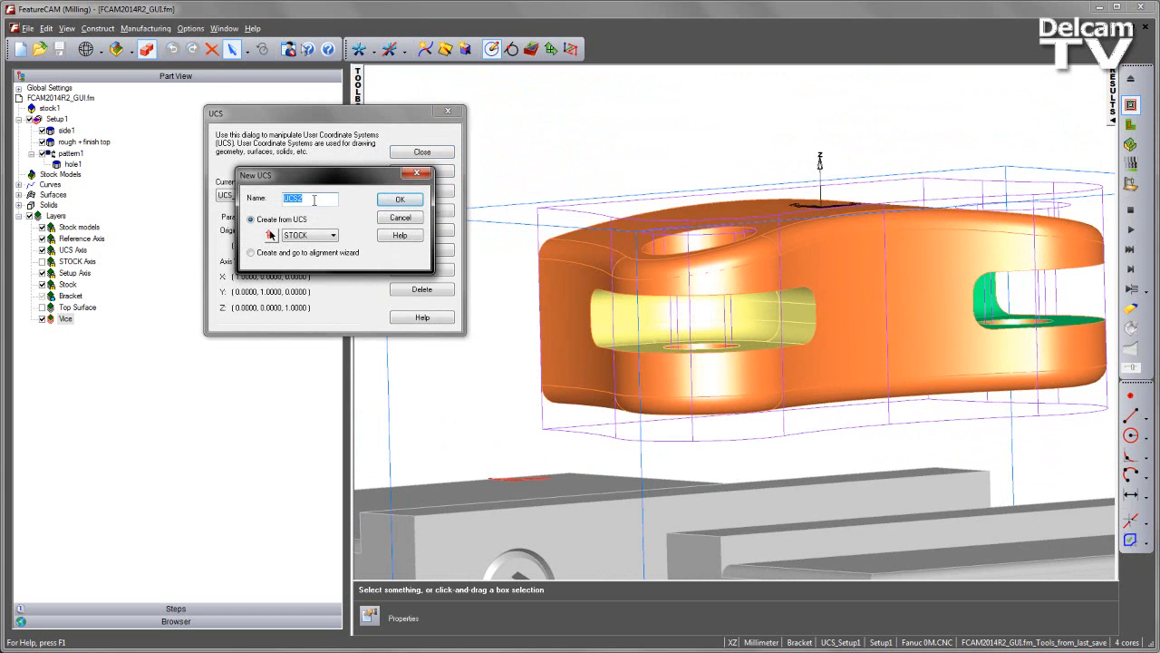
pyautogui.write('W')
pyautogui.press('BackSpace')
pyautogui.write('Yellow Pocket')
pyautogui.click(252, 254)
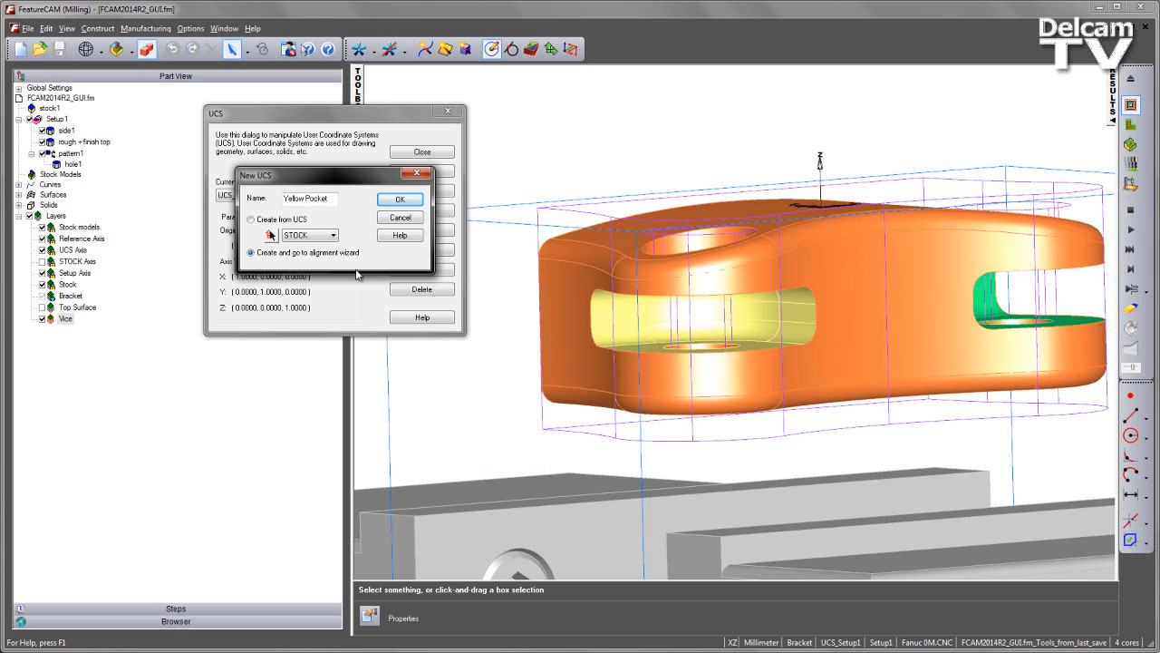
pyautogui.click(398, 201)
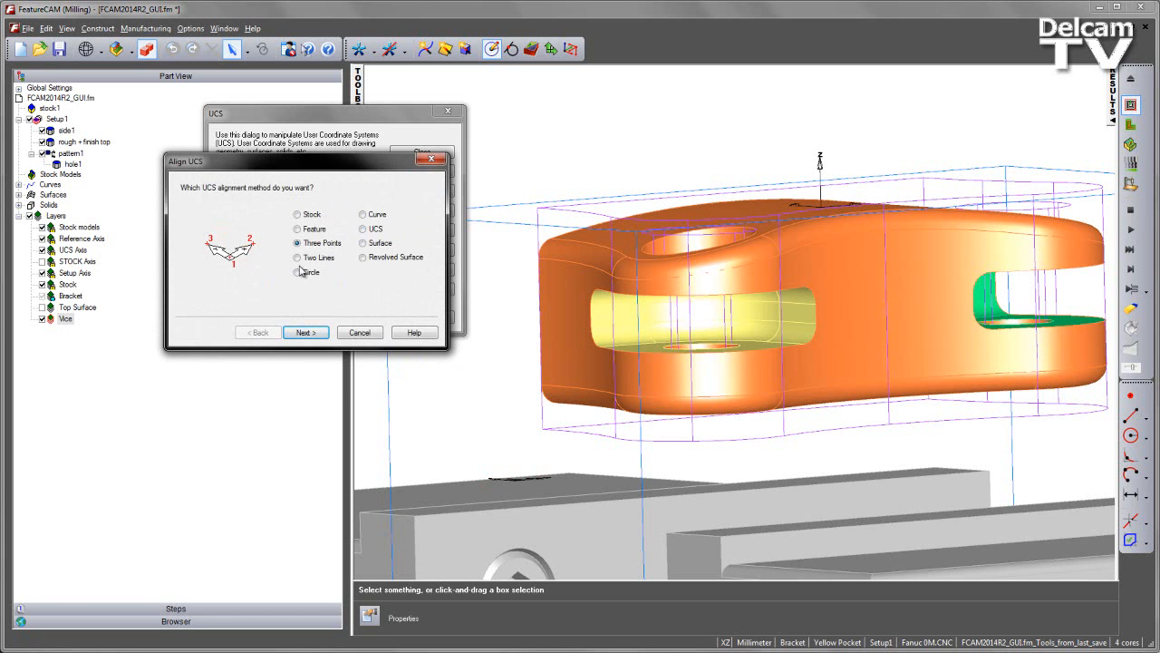
# - Align the UCS by three points and pick the origin at the yellow pocket floor's outer corner farthest from the green pocket
pyautogui.click(303, 333)
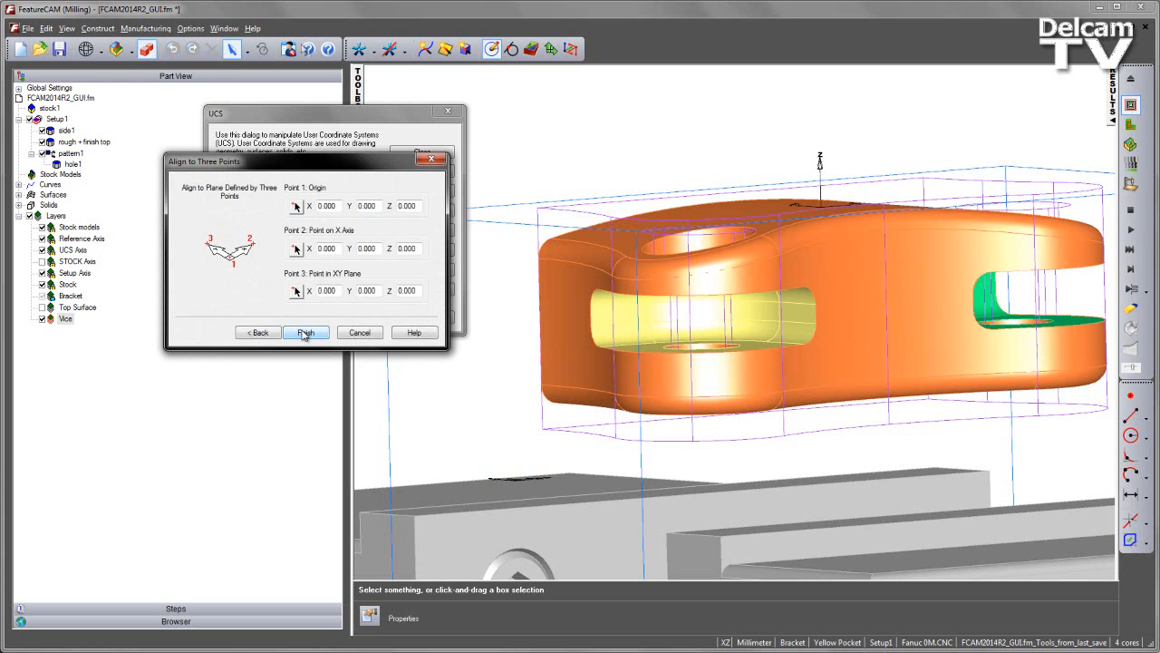
pyautogui.click(296, 206)
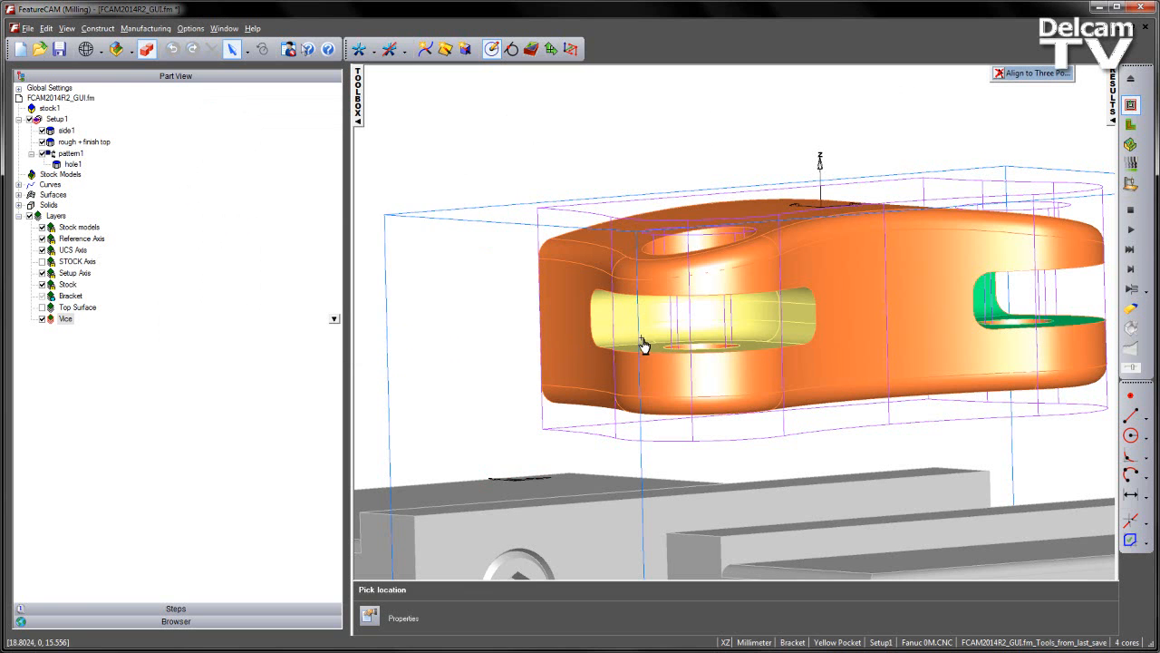
pyautogui.scroll(2, 616, 339)
pyautogui.keyDown('shift'); pyautogui.moveTo(604, 340); pyautogui.dragTo(666, 353, button='middle'); pyautogui.keyUp('shift')
pyautogui.scroll(1, 666, 353)
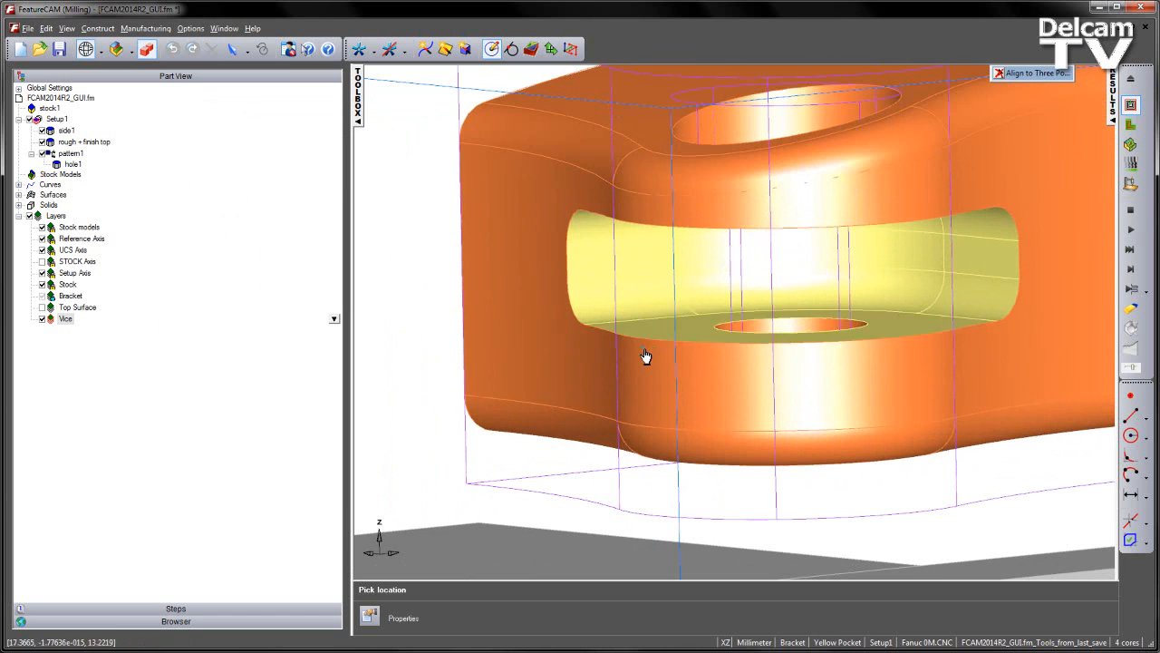
pyautogui.click(585, 333)
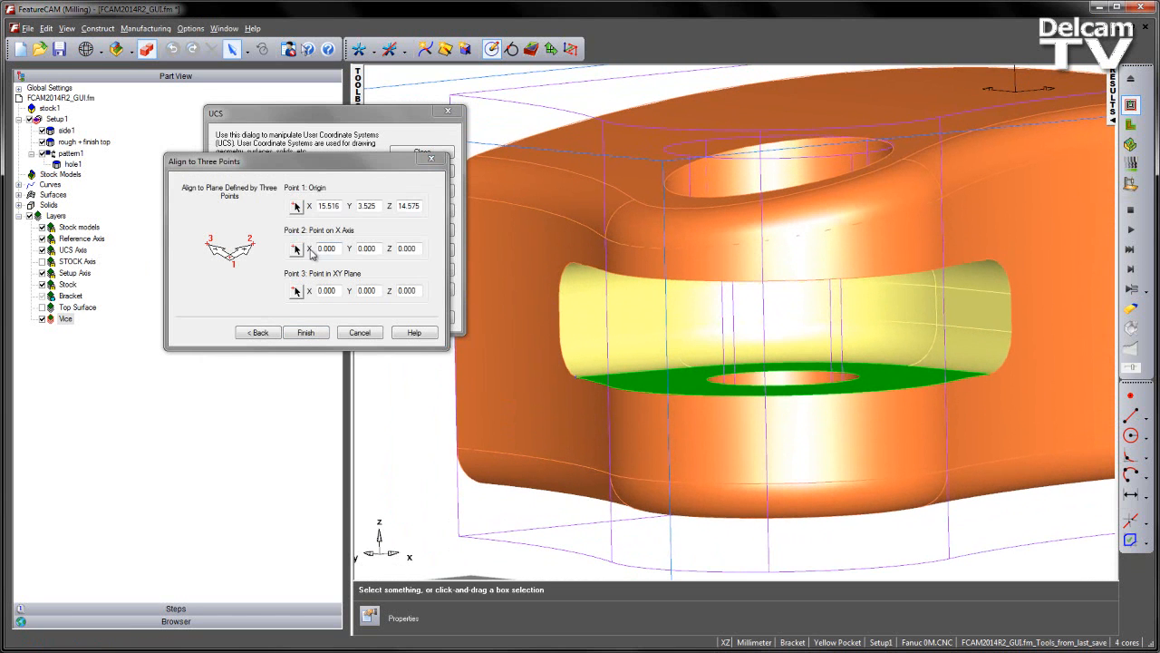
# - Pick the opposite corner of the yellow pocket's floor as the X-axis point and the corner above the origin as the XY-plane point
pyautogui.click(297, 249)
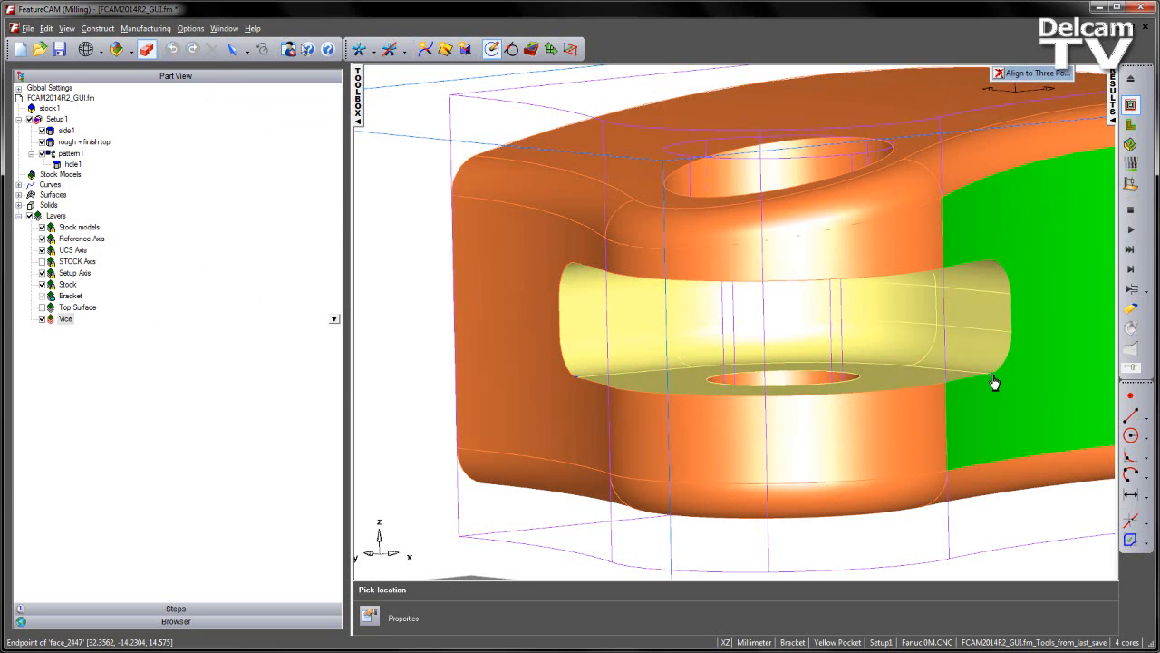
pyautogui.click(979, 381)
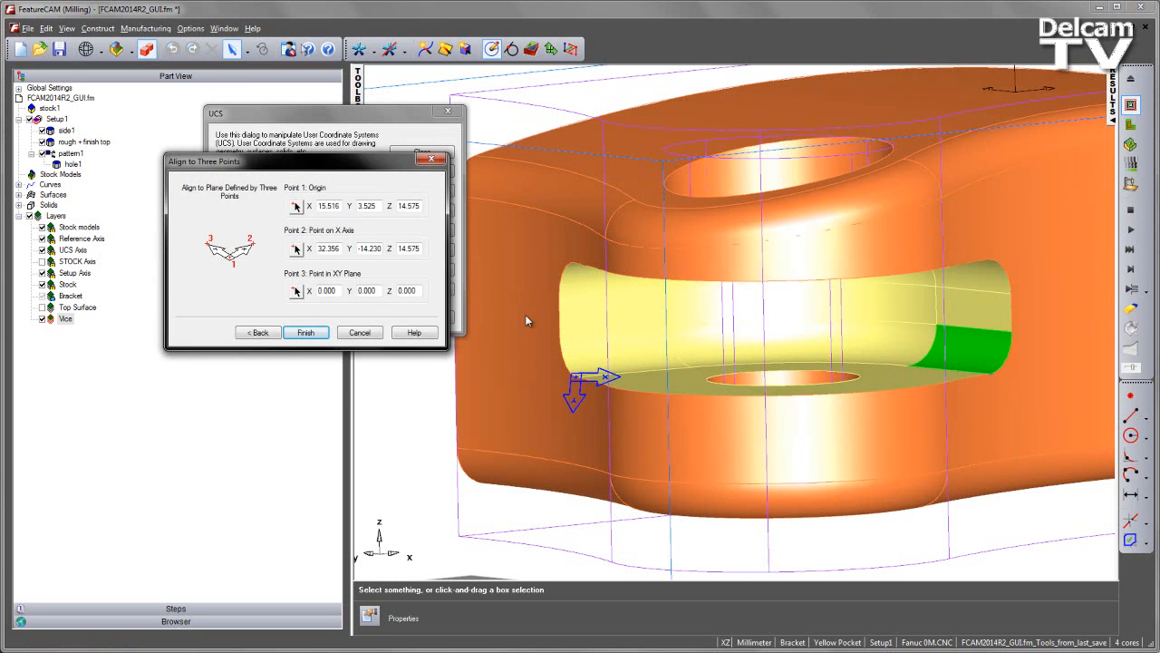
pyautogui.click(297, 291)
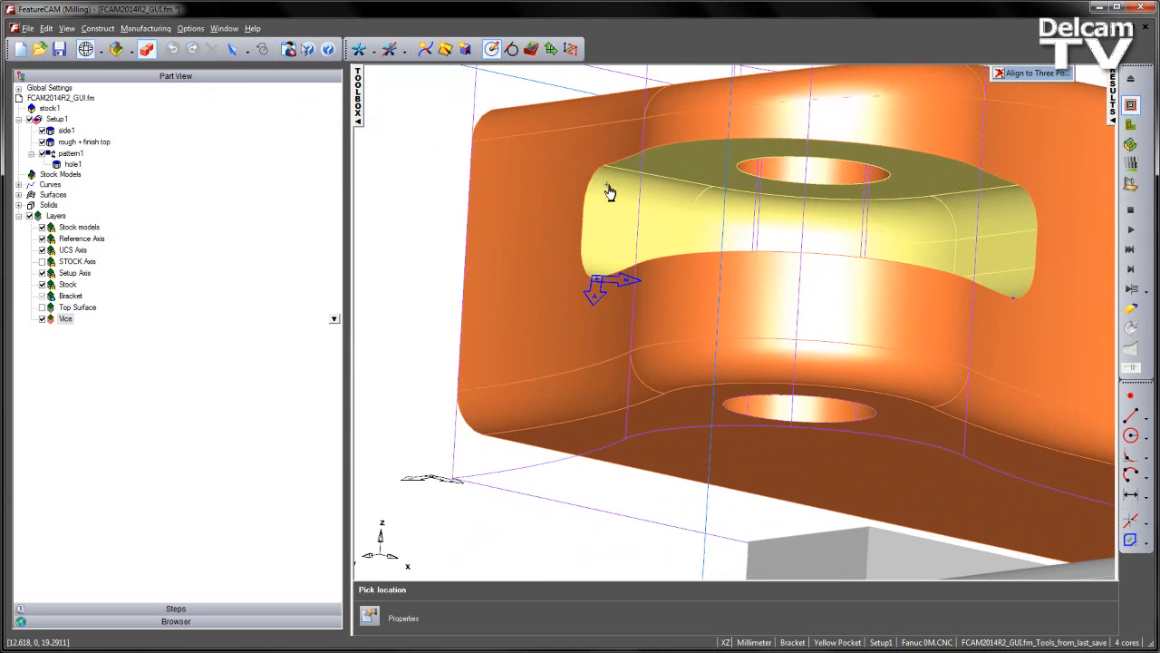
pyautogui.click(606, 174)
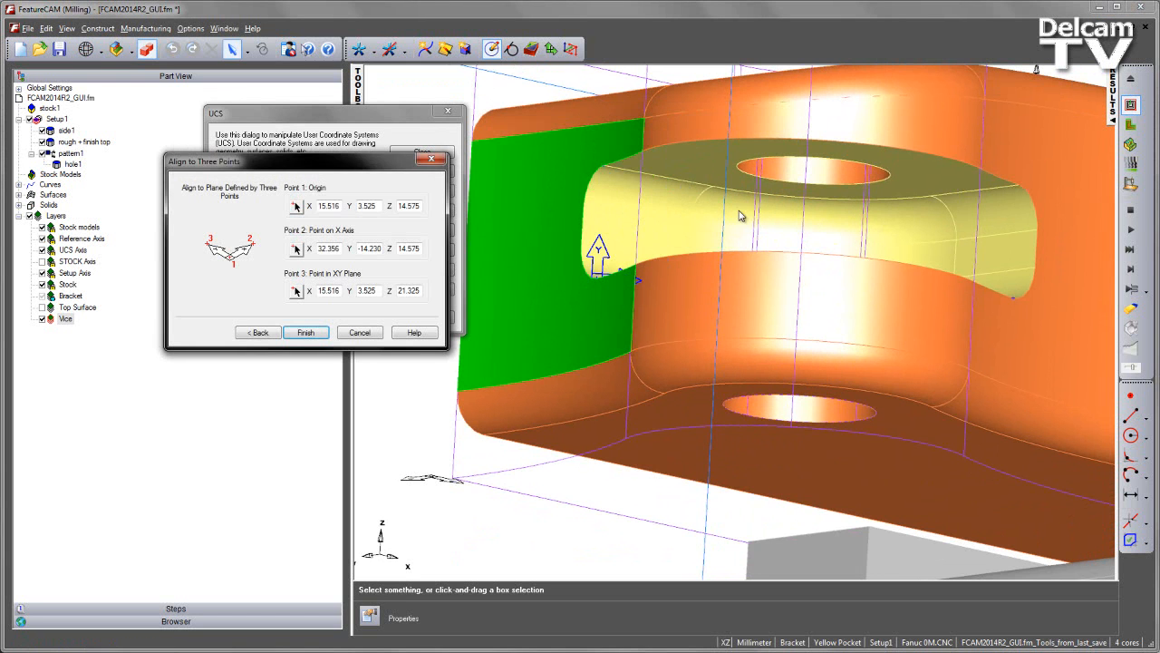
# - Check the previewed axes on the yellow pocket and finish the three-point UCS alignment
pyautogui.moveTo(813, 216); pyautogui.dragTo(677, 333, button='middle')
pyautogui.scroll(-3, 677, 333)
pyautogui.keyDown('shift'); pyautogui.moveTo(672, 389); pyautogui.dragTo(727, 262, button='middle'); pyautogui.keyUp('shift')
pyautogui.click(319, 330)
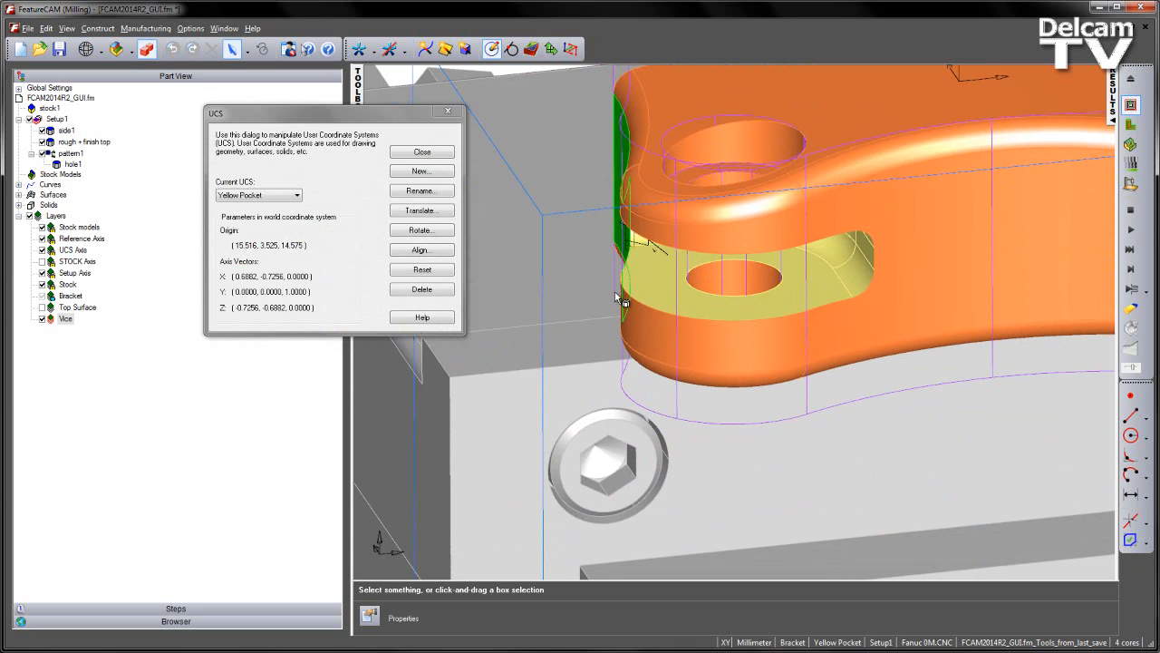
pyautogui.scroll(-2, 687, 281)
pyautogui.keyDown('shift'); pyautogui.moveTo(820, 227); pyautogui.dragTo(743, 239, button='middle'); pyautogui.keyUp('shift')
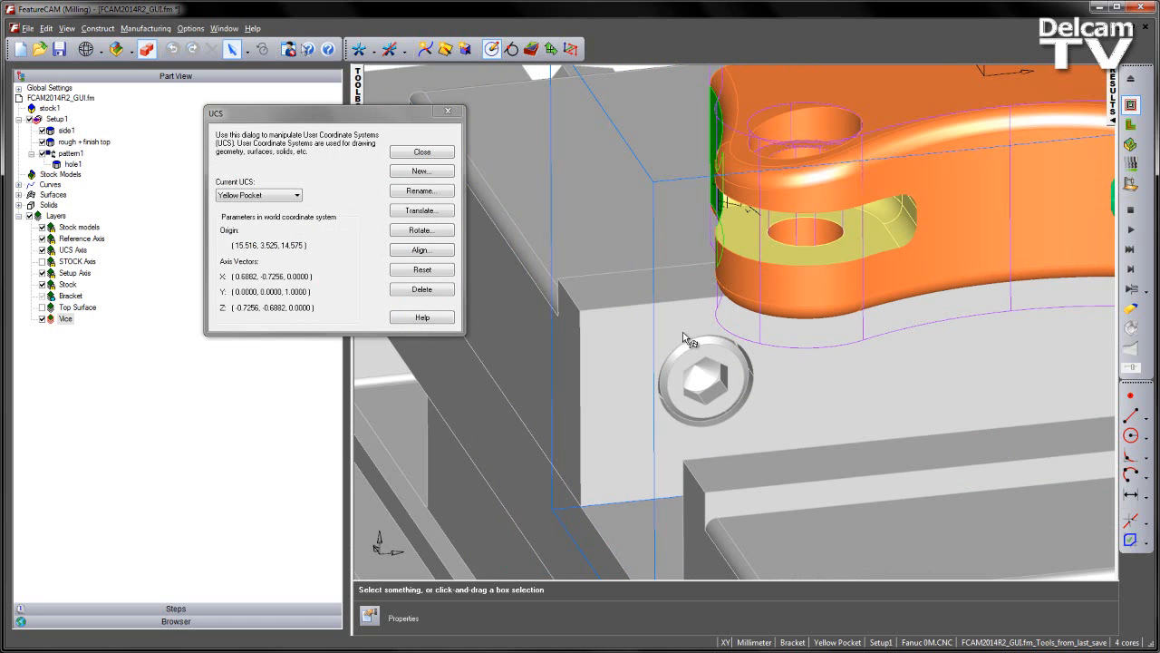
# - Translate the Yellow Pocket UCS by picking the stock box's near upper corner and apply the move
pyautogui.click(422, 211)
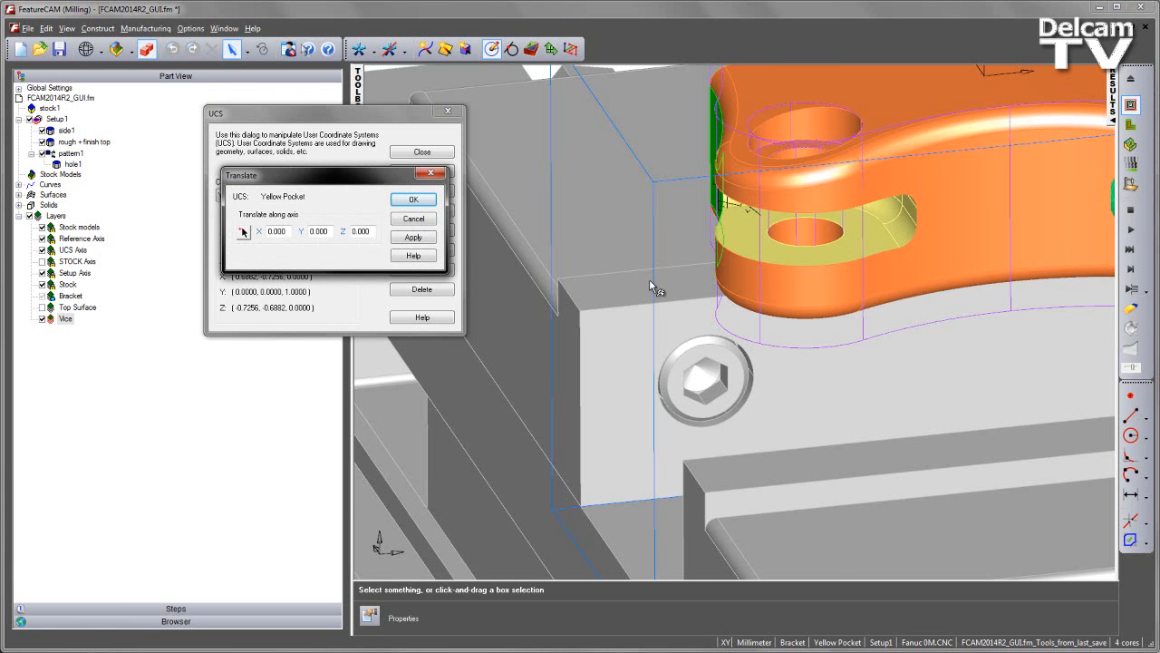
pyautogui.scroll(-2, 649, 279)
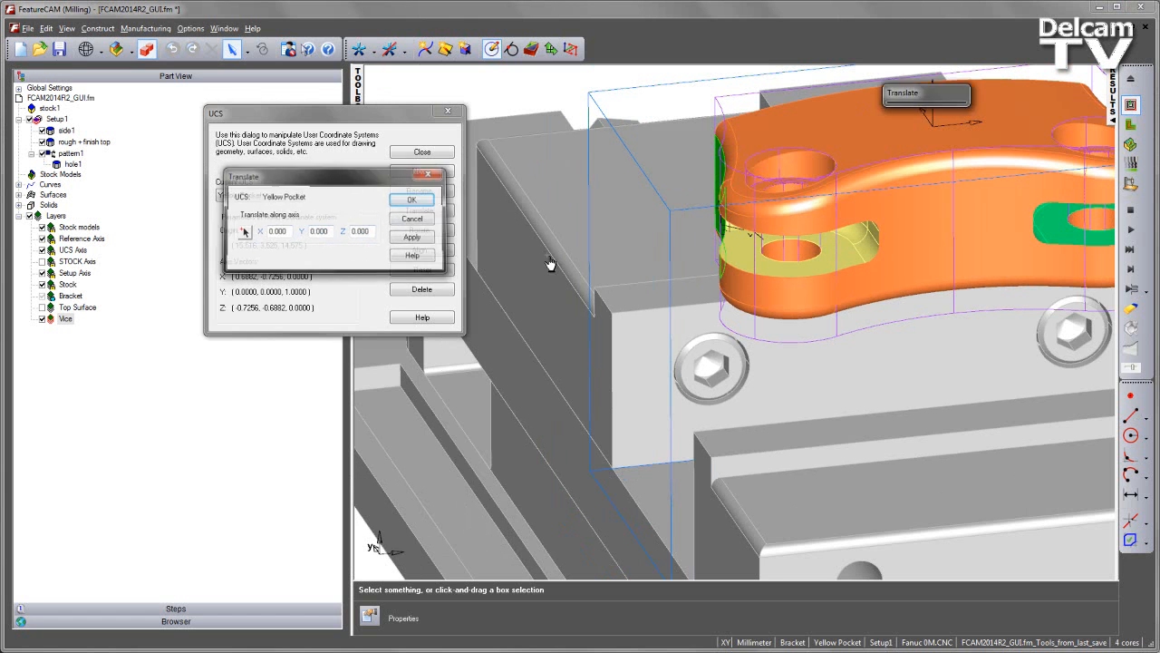
pyautogui.click(243, 232)
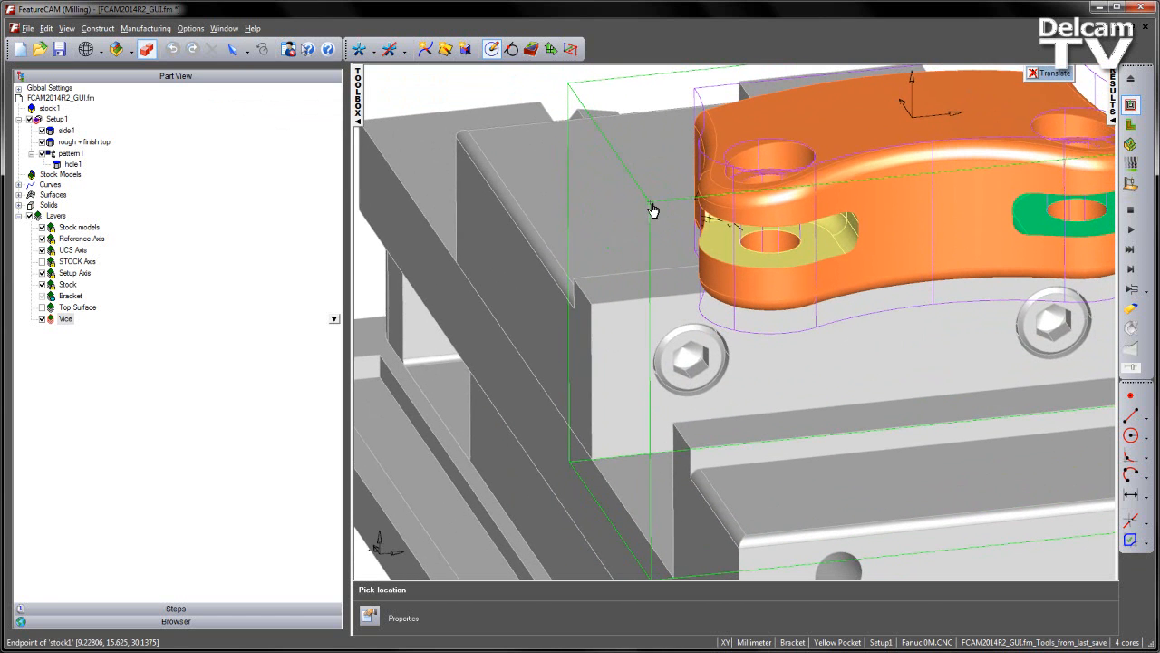
pyautogui.click(651, 209)
pyautogui.click(414, 237)
pyautogui.moveTo(508, 272); pyautogui.dragTo(648, 304, button='middle')
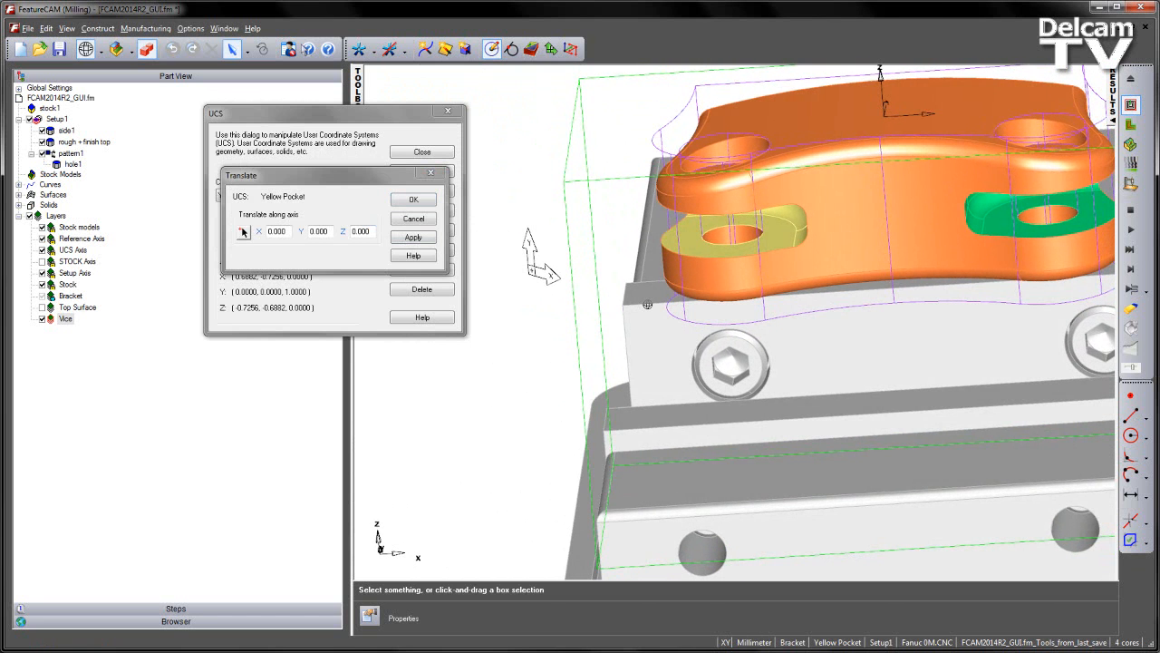
# - Translate the Yellow Pocket UCS again from a location picked at the stock box's upper corner, and close the UCS settings
pyautogui.click(244, 233)
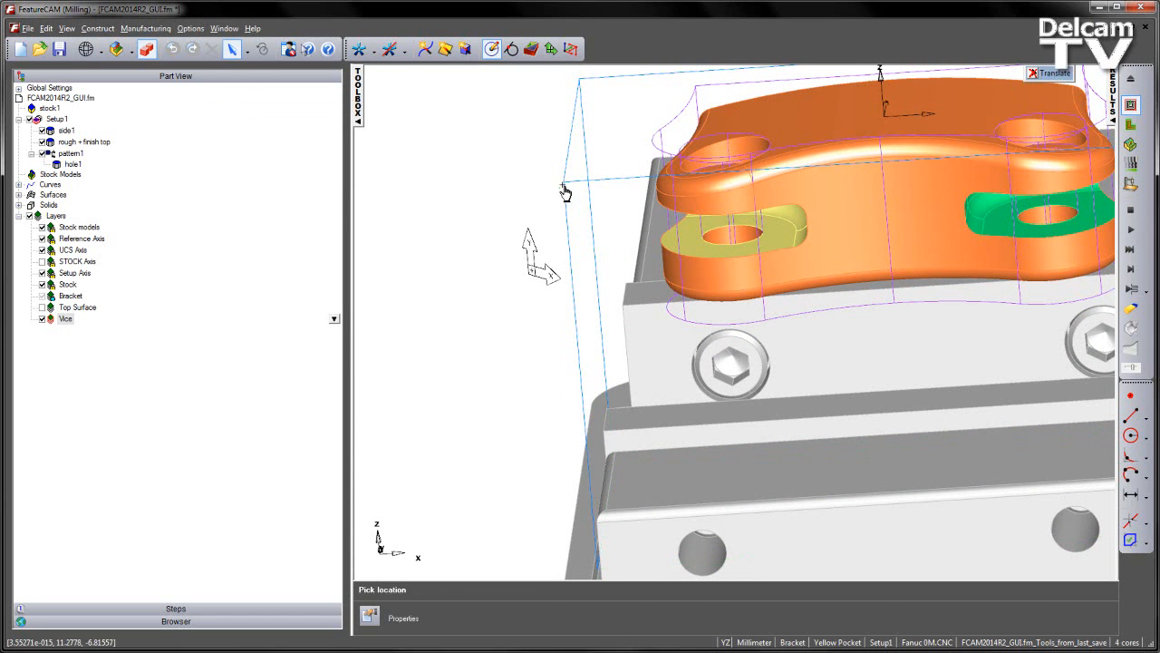
pyautogui.click(562, 193)
pyautogui.click(412, 237)
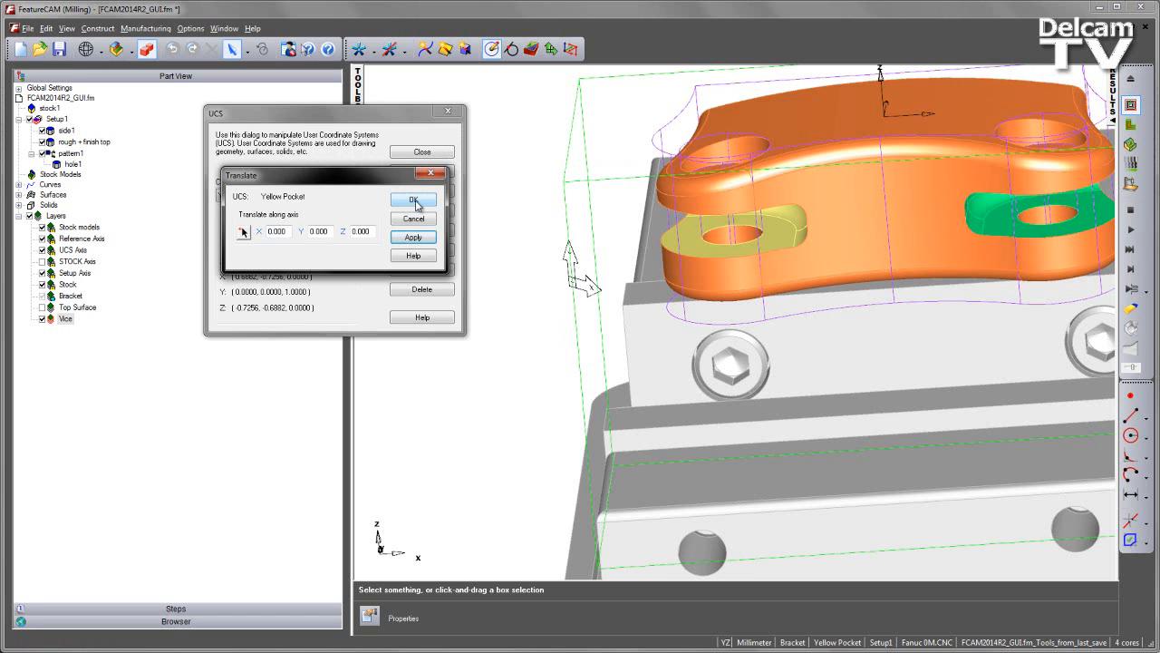
pyautogui.click(414, 201)
pyautogui.click(423, 151)
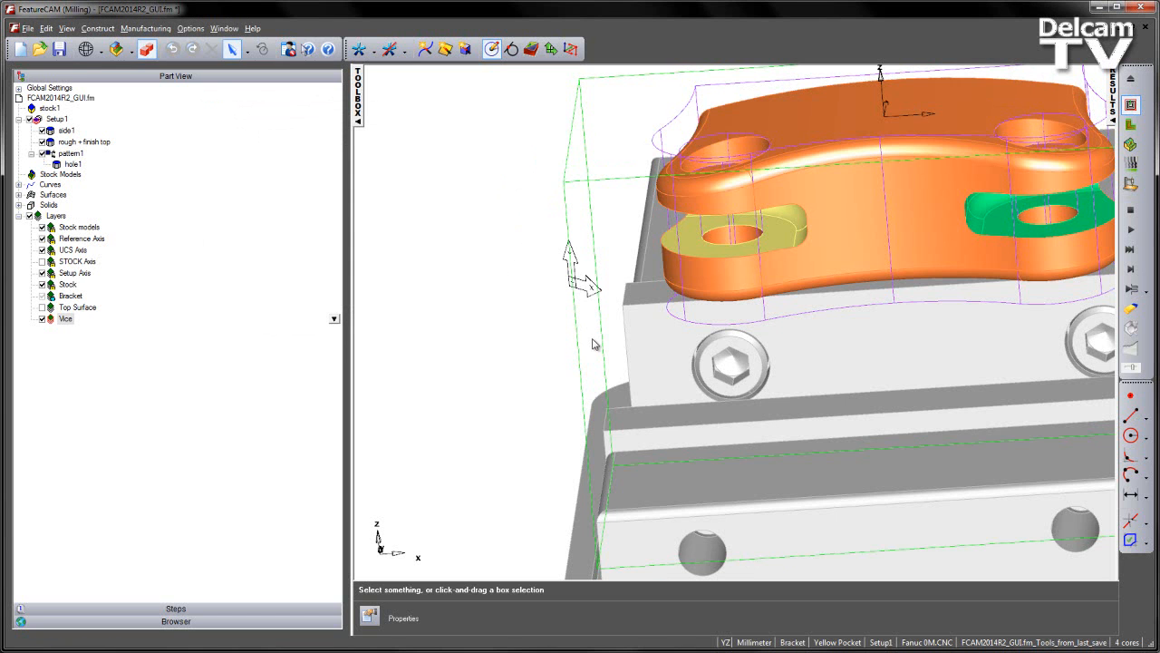
# - Start a new milling setup and define its part program zero by aligning with an existing UCS
pyautogui.press('F6')
pyautogui.scroll(3, 699, 298)
pyautogui.keyDown('shift'); pyautogui.moveTo(684, 296); pyautogui.dragTo(713, 268, button='middle'); pyautogui.keyUp('shift')
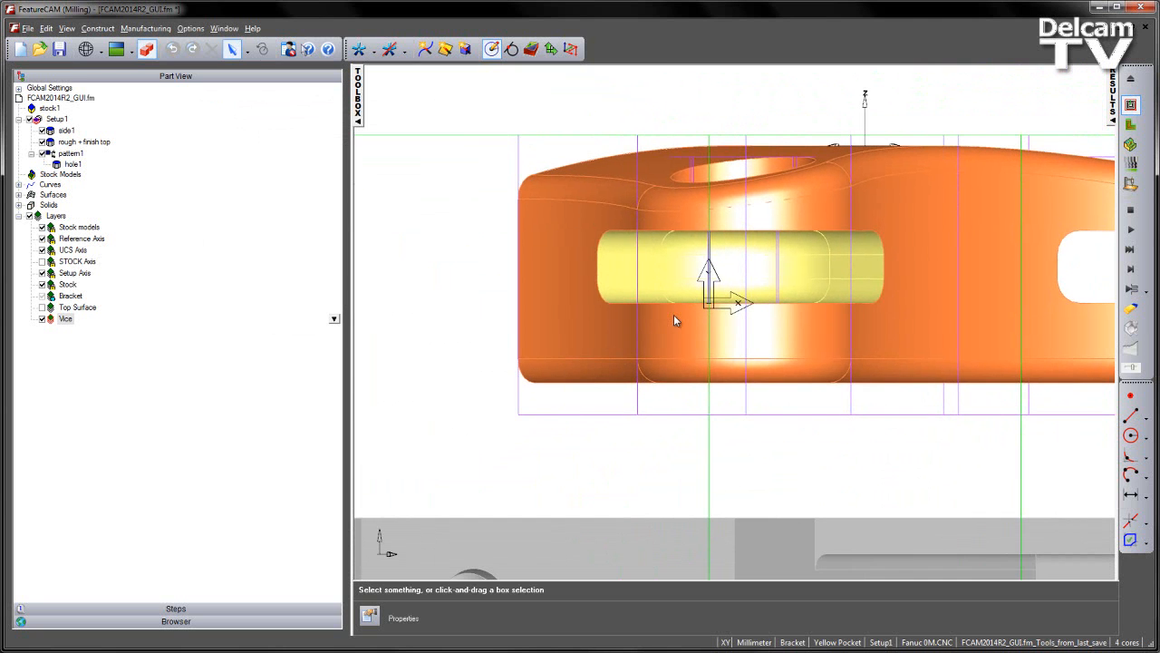
pyautogui.click(570, 49)
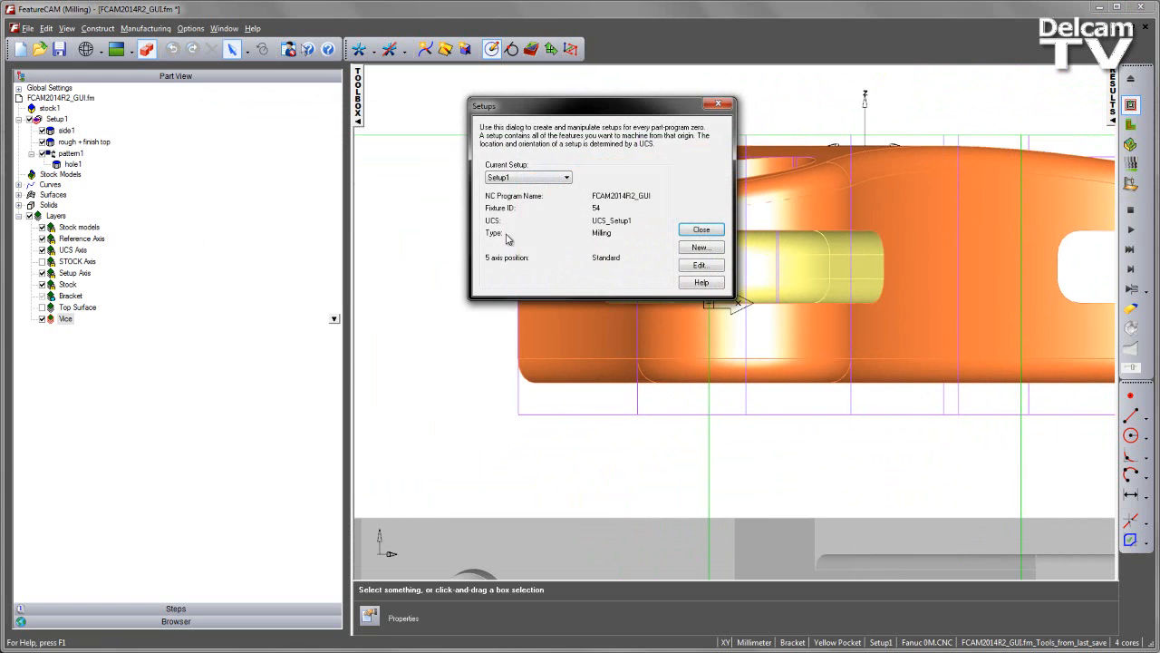
pyautogui.click(698, 247)
pyautogui.click(244, 336)
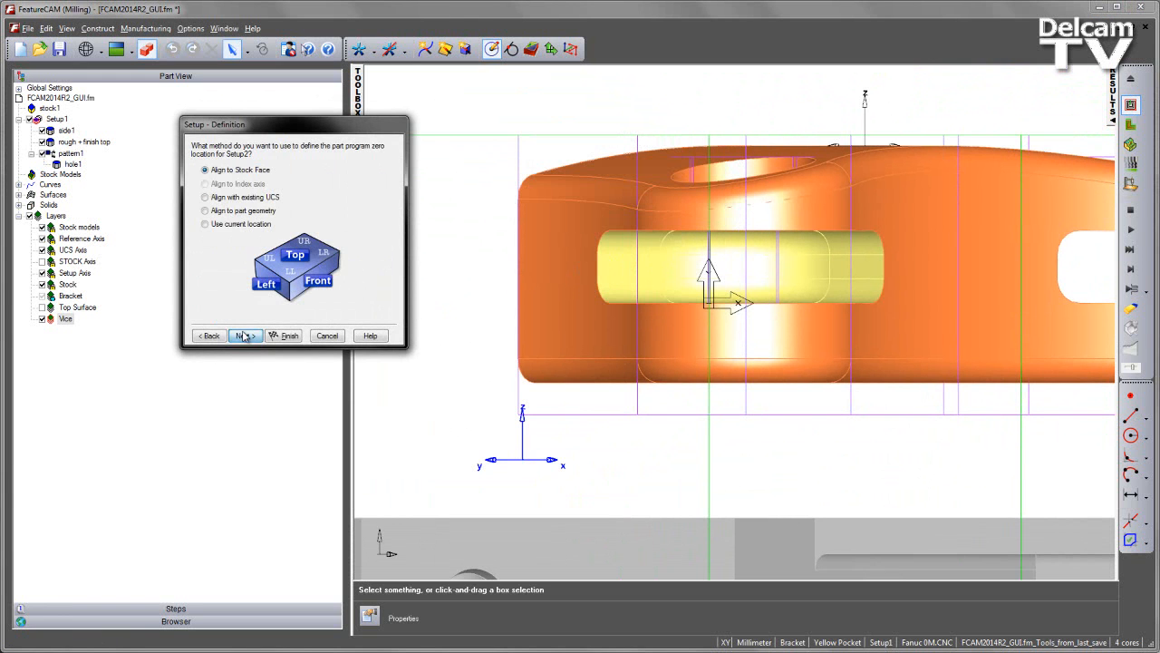
pyautogui.click(228, 198)
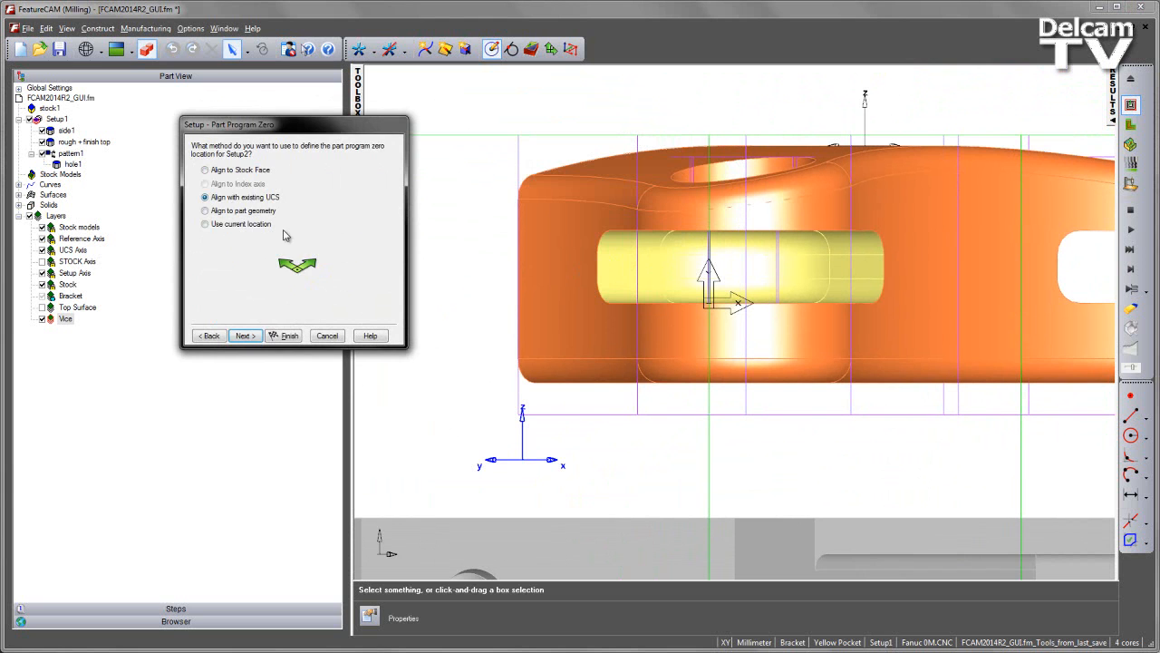
pyautogui.click(245, 336)
# - Base the new setup on the Yellow Pocket UCS and finish it without any additional offset
pyautogui.click(258, 165)
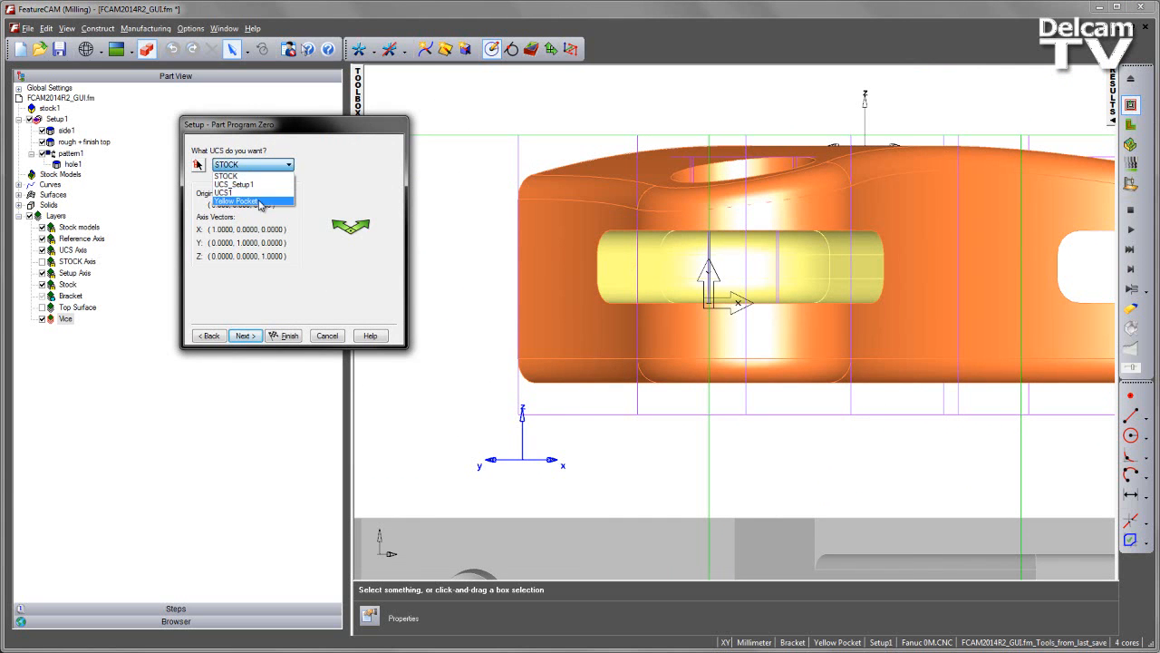
pyautogui.click(260, 201)
pyautogui.click(244, 336)
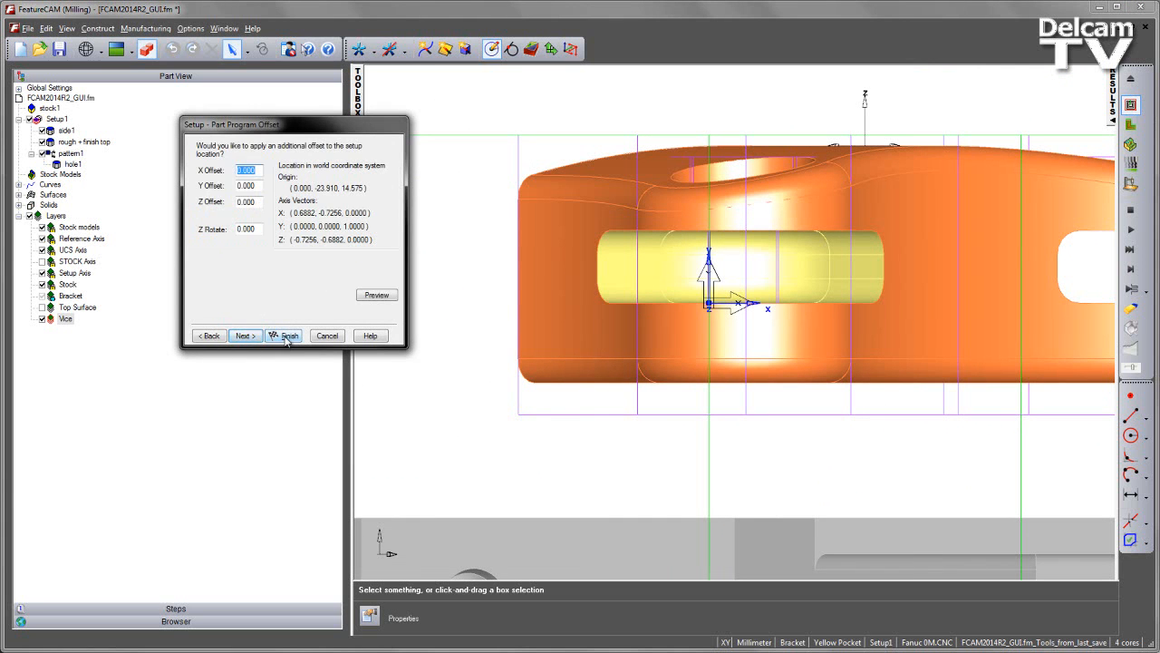
pyautogui.click(286, 338)
pyautogui.click(689, 228)
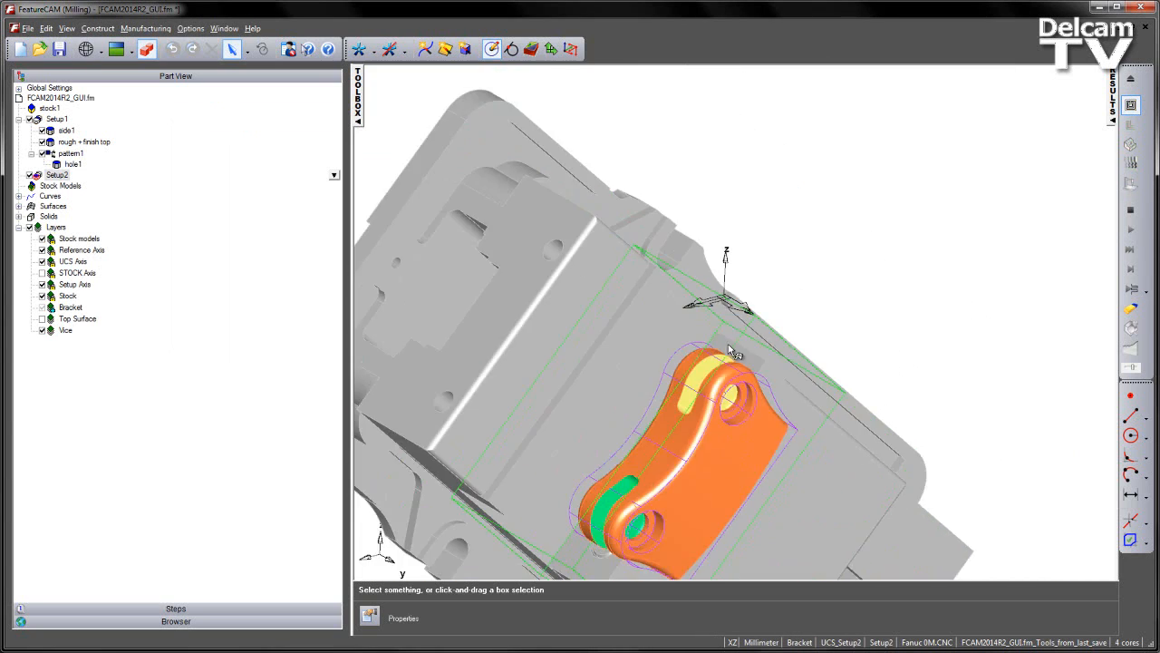
# - View the bracket squarely along the new setup's Z axis and inspect the yellow pocket up close
pyautogui.moveTo(728, 343); pyautogui.dragTo(803, 365, button='middle')
pyautogui.hotkey('ctrl', 't')
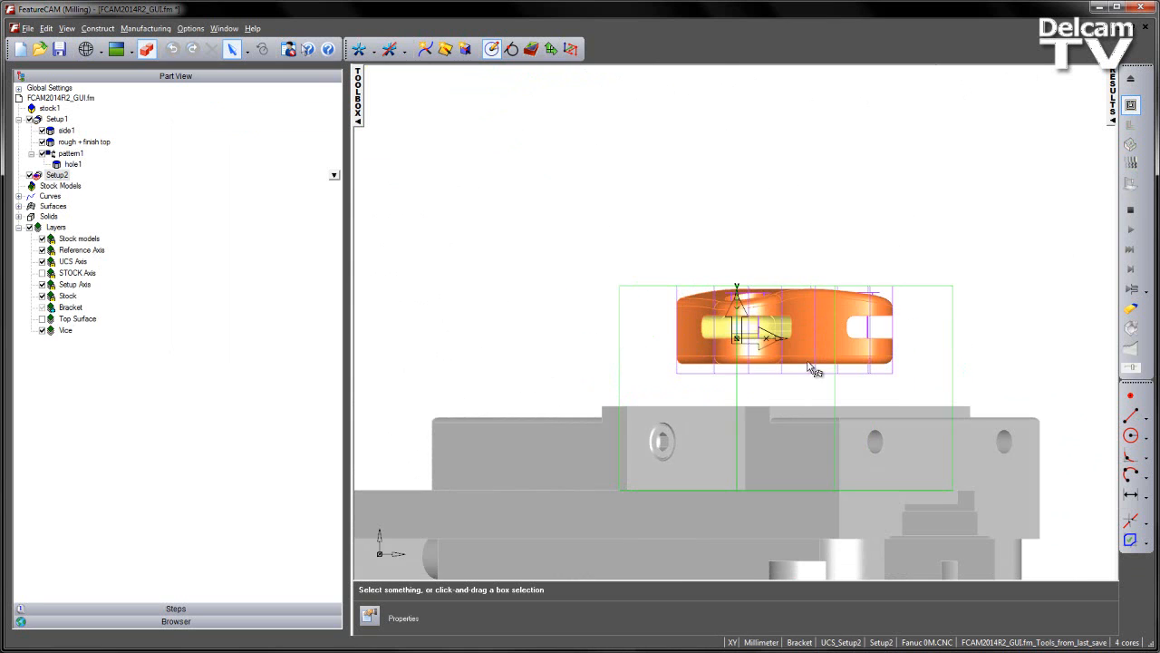
pyautogui.scroll(3, 809, 363)
pyautogui.scroll(2, 813, 365)
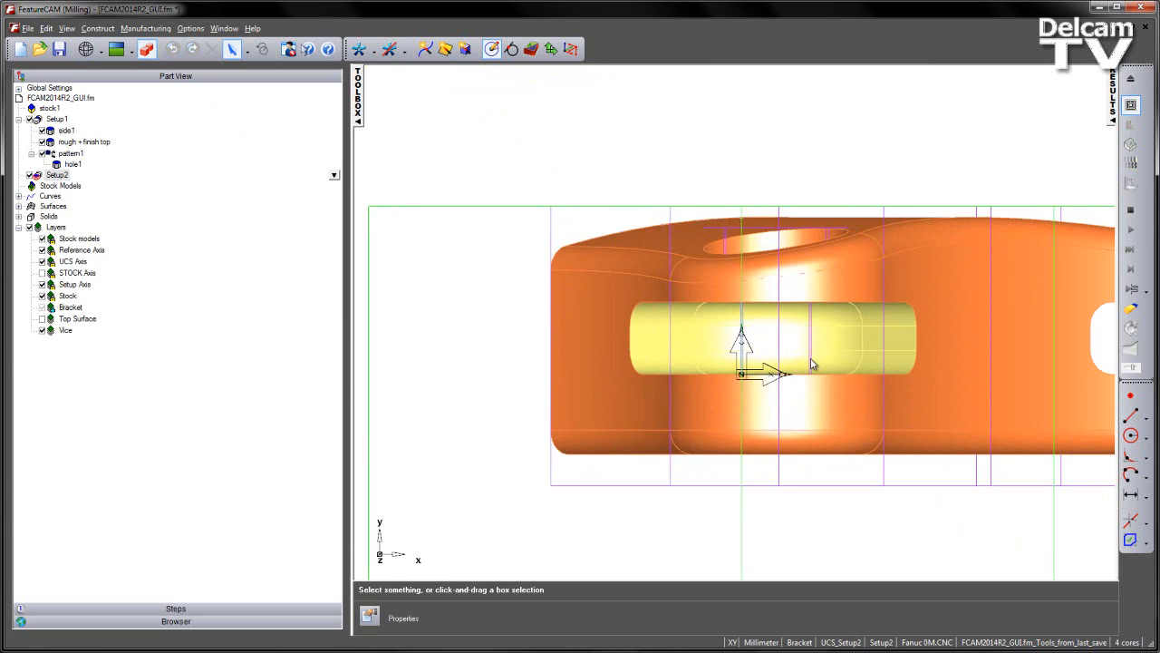